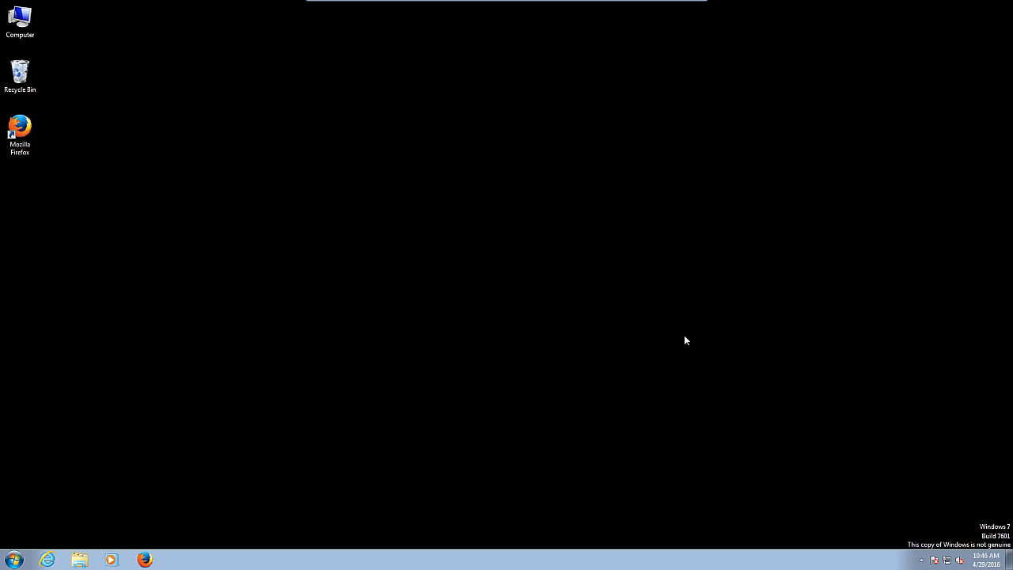
# Step: Start a new local user in Computer Management's Local Users and Groups with the user name Renderer1
pyautogui.rightClick(17, 16)
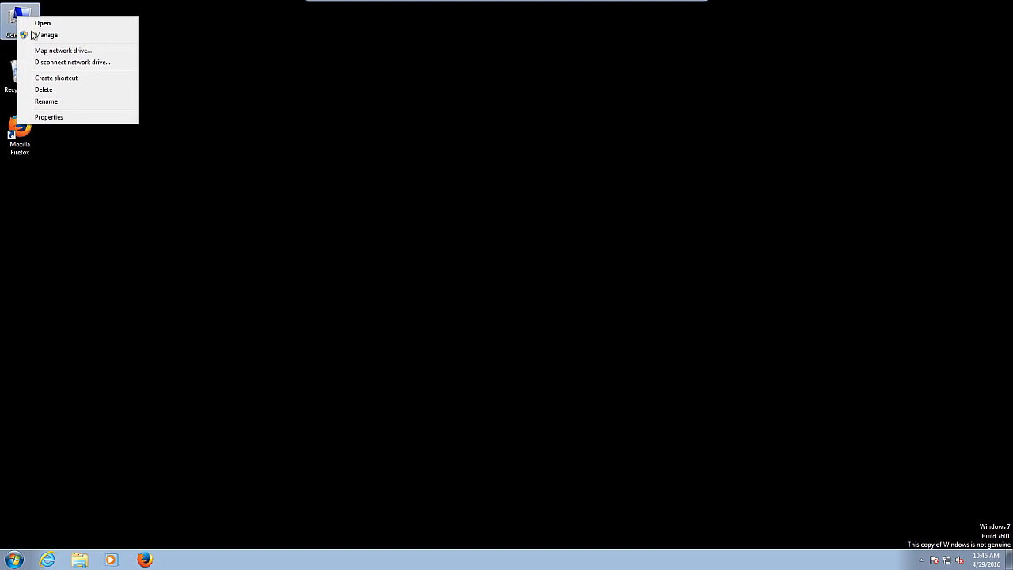
pyautogui.click(46, 36)
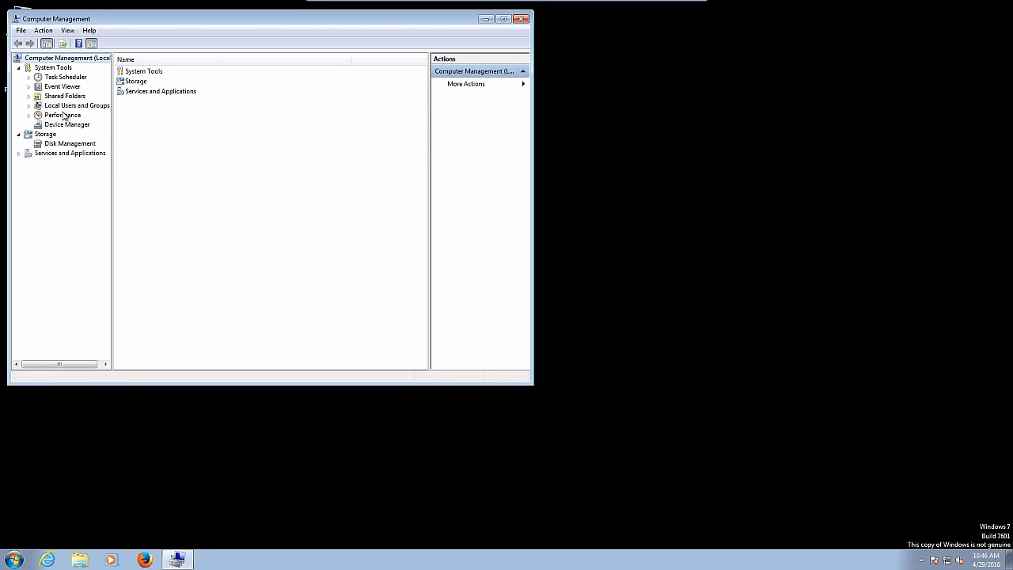
pyautogui.click(66, 105)
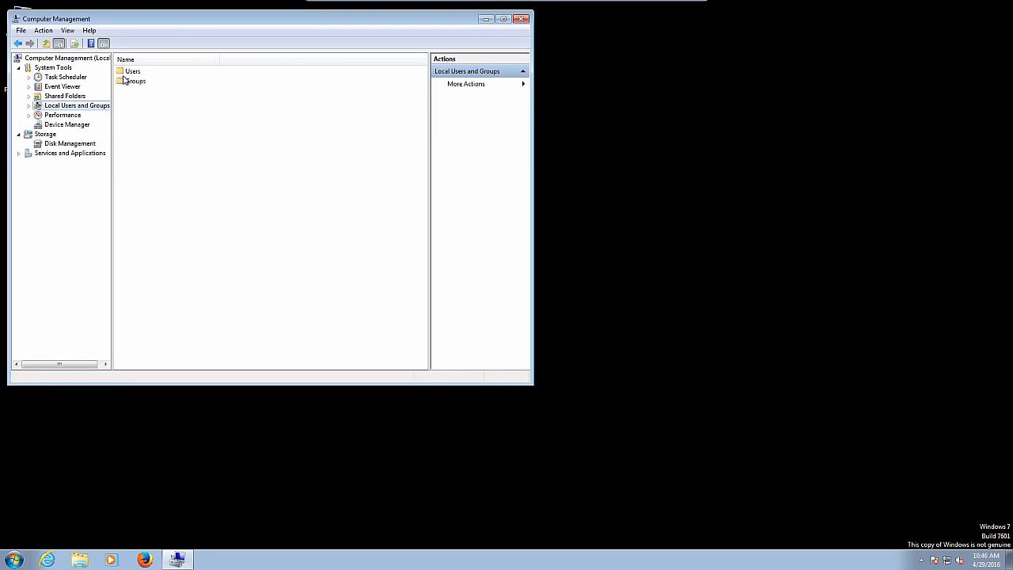
pyautogui.click(129, 71)
pyautogui.rightClick(129, 71)
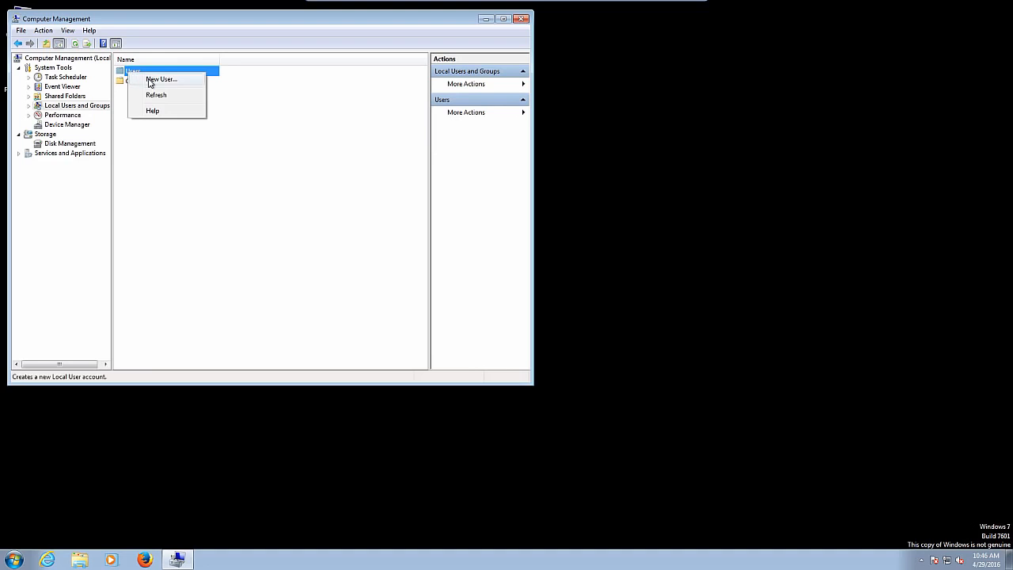
pyautogui.click(154, 79)
pyautogui.write('Re')
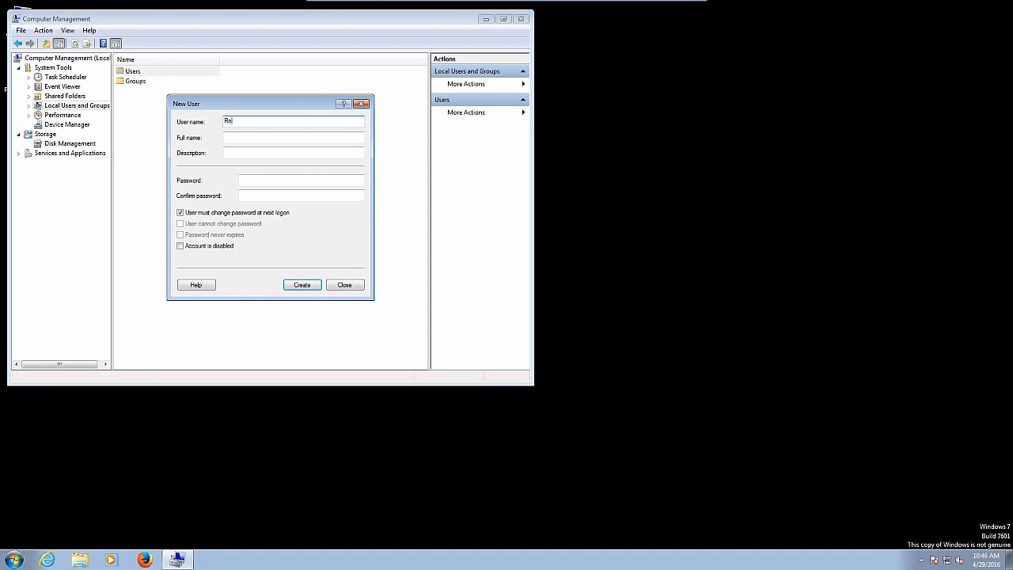
pyautogui.write('nders')
pyautogui.write('r1')
# Step: Enter and confirm the account password, then create the user without requiring a password change at next logon
pyautogui.click(250, 182)
pyautogui.write('••••••')
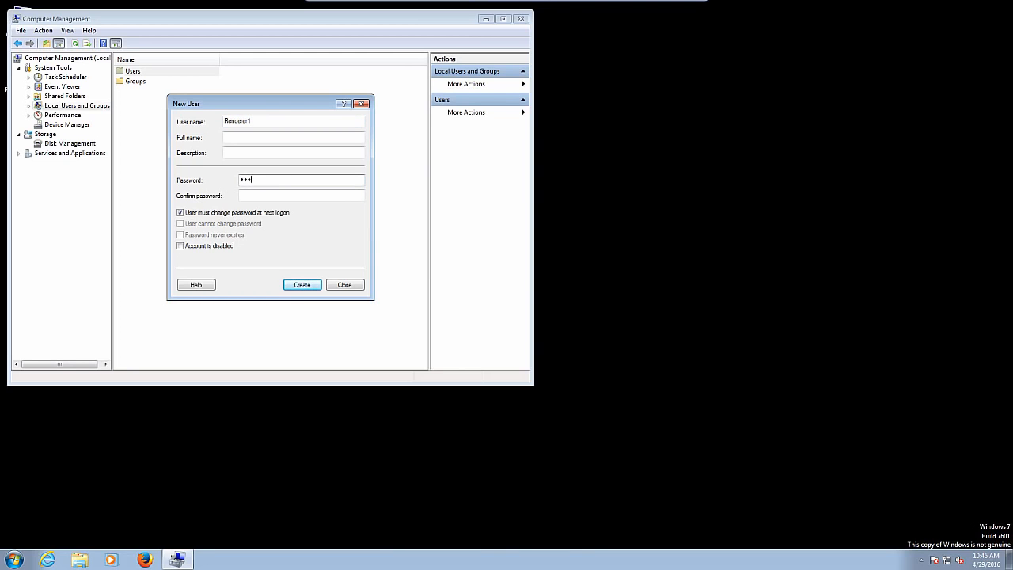
pyautogui.press('Tab')
pyautogui.write('••••••')
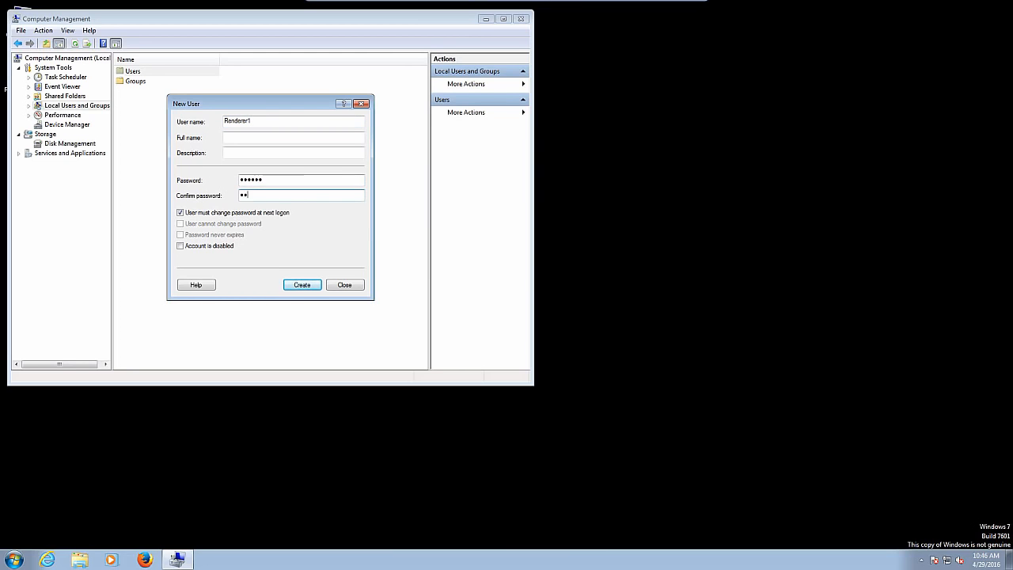
pyautogui.click(181, 213)
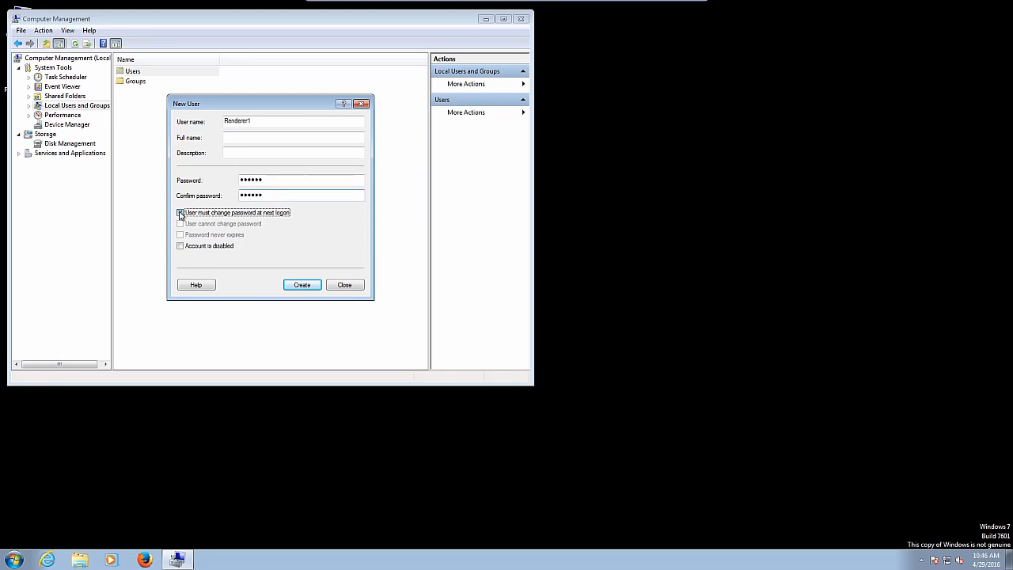
pyautogui.click(302, 287)
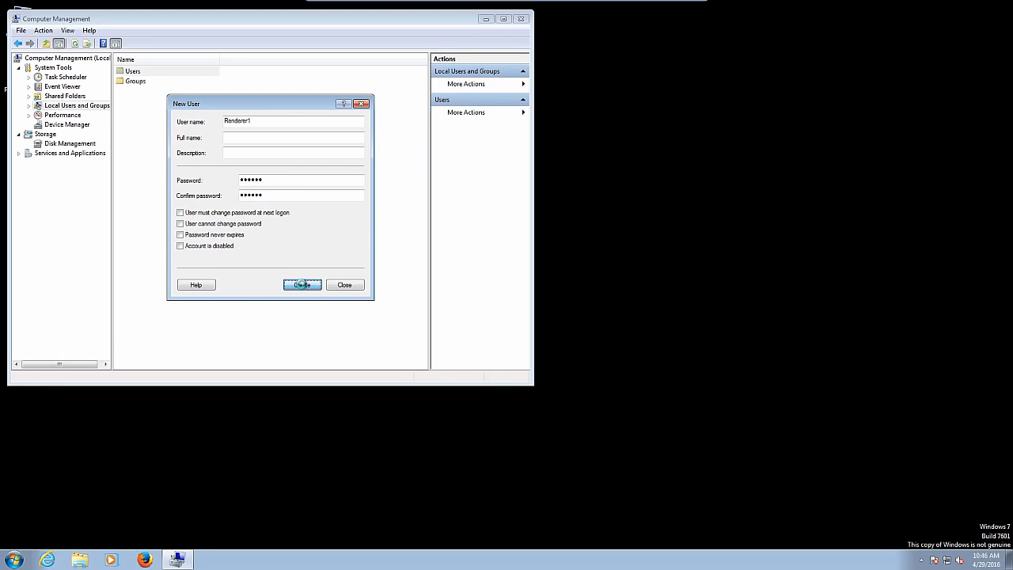
pyautogui.click(345, 285)
# Step: Open the group membership properties of the Renderer1 user from the local Users list
pyautogui.click(73, 103)
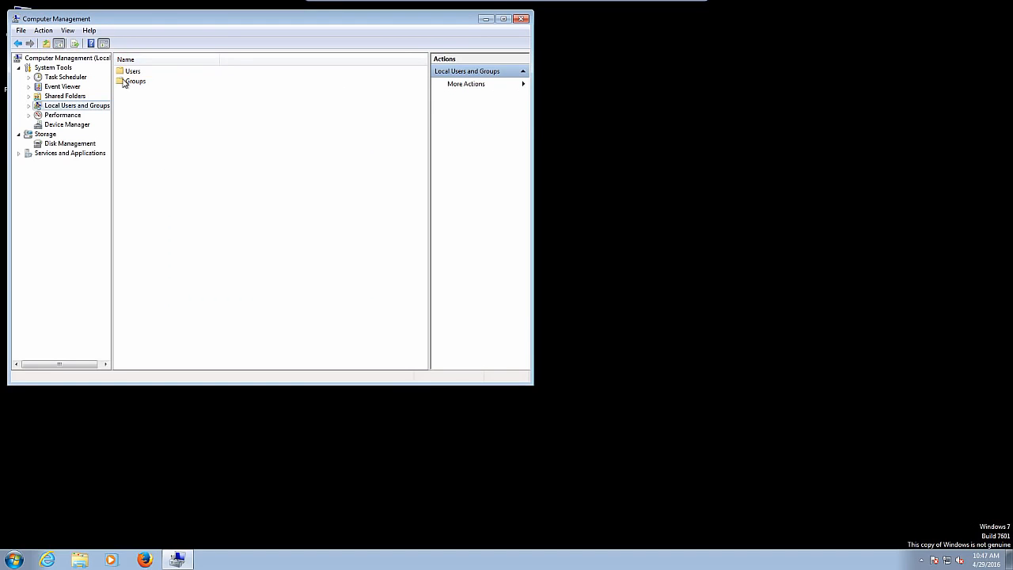
pyautogui.click(28, 106)
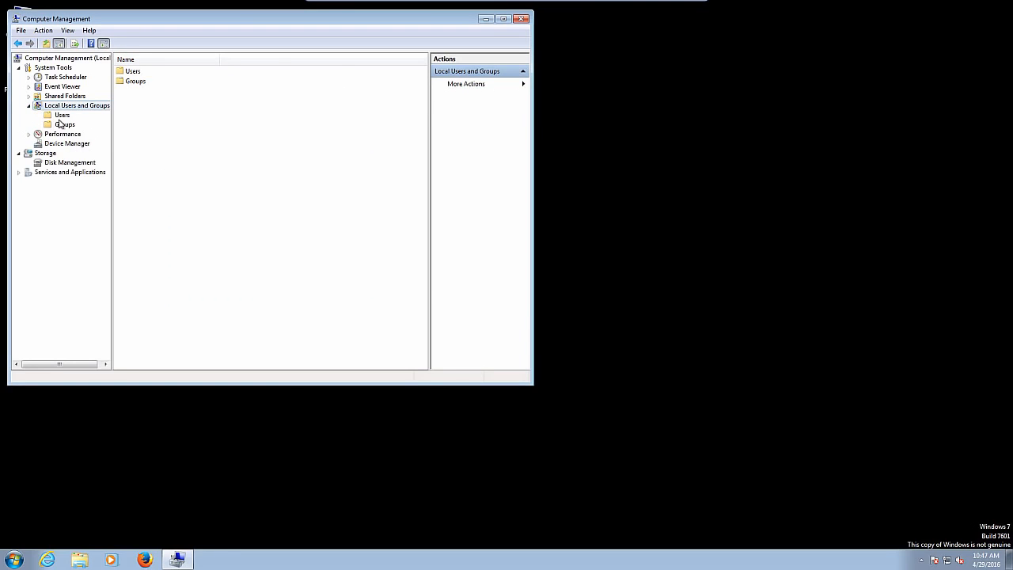
pyautogui.click(60, 117)
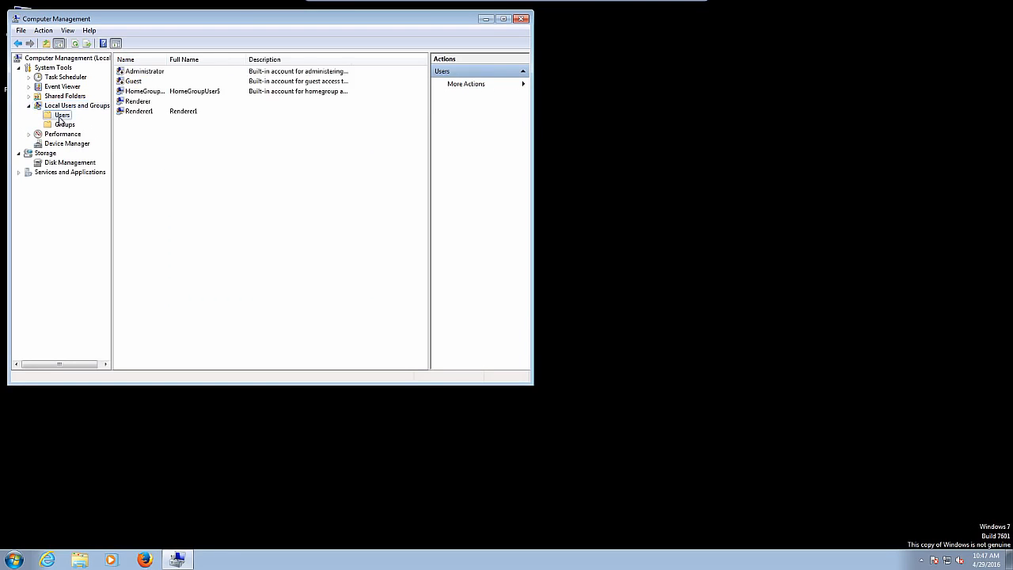
pyautogui.rightClick(140, 113)
pyautogui.click(170, 178)
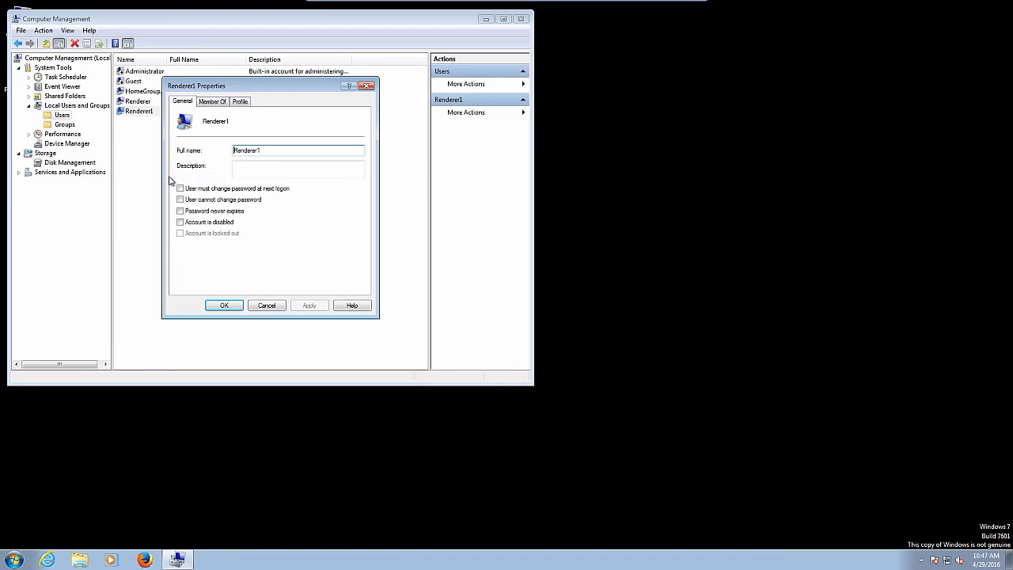
pyautogui.click(212, 102)
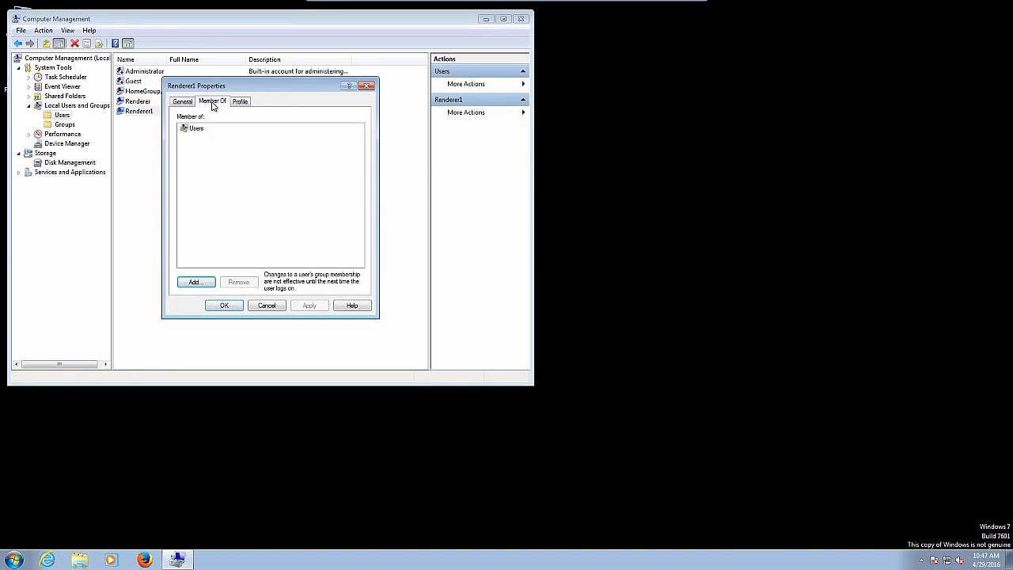
# Step: Add Renderer1 to the Administrators group, apply the change and close Computer Management
pyautogui.click(194, 283)
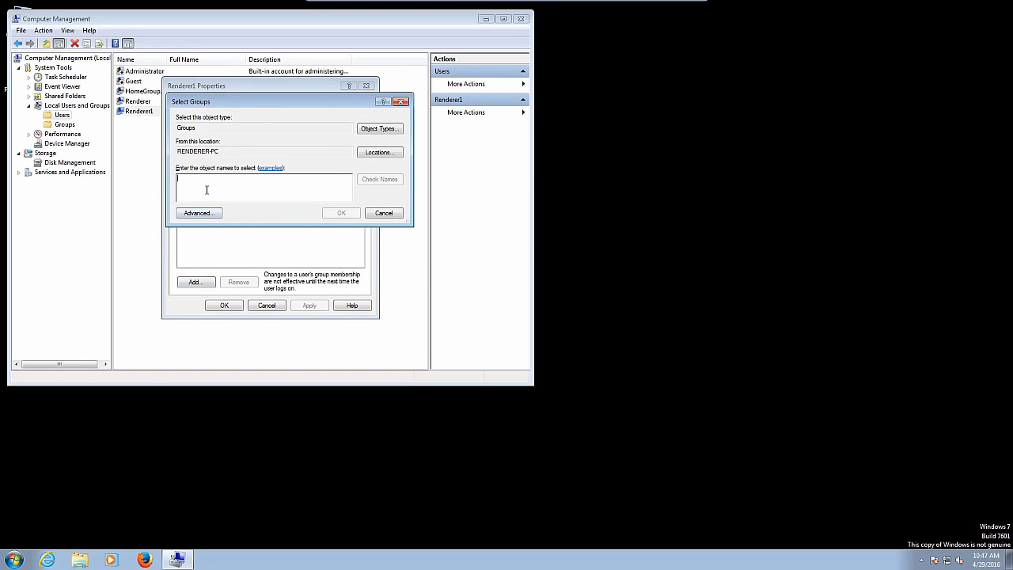
pyautogui.write('Admini')
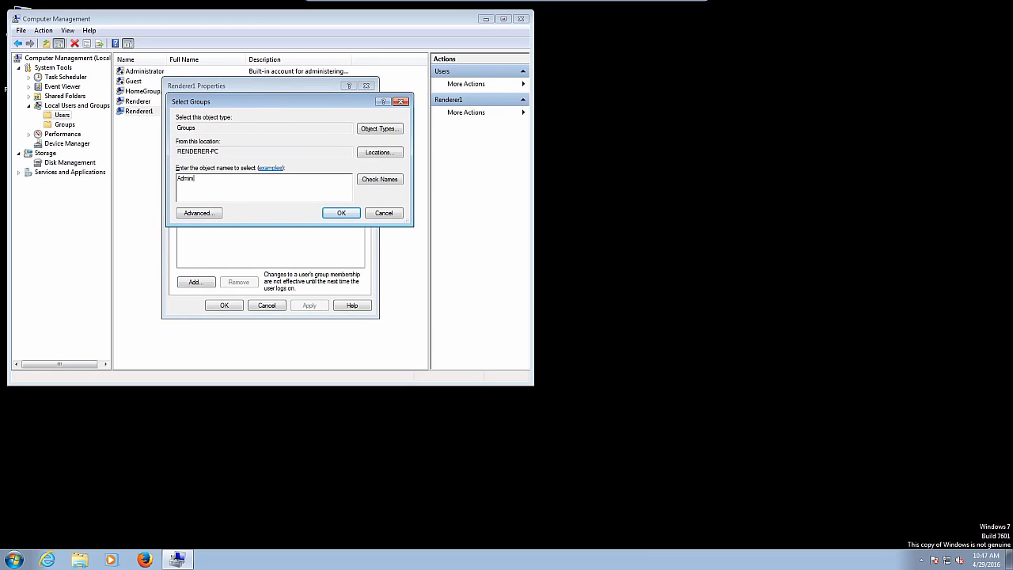
pyautogui.write('strators')
pyautogui.click(385, 181)
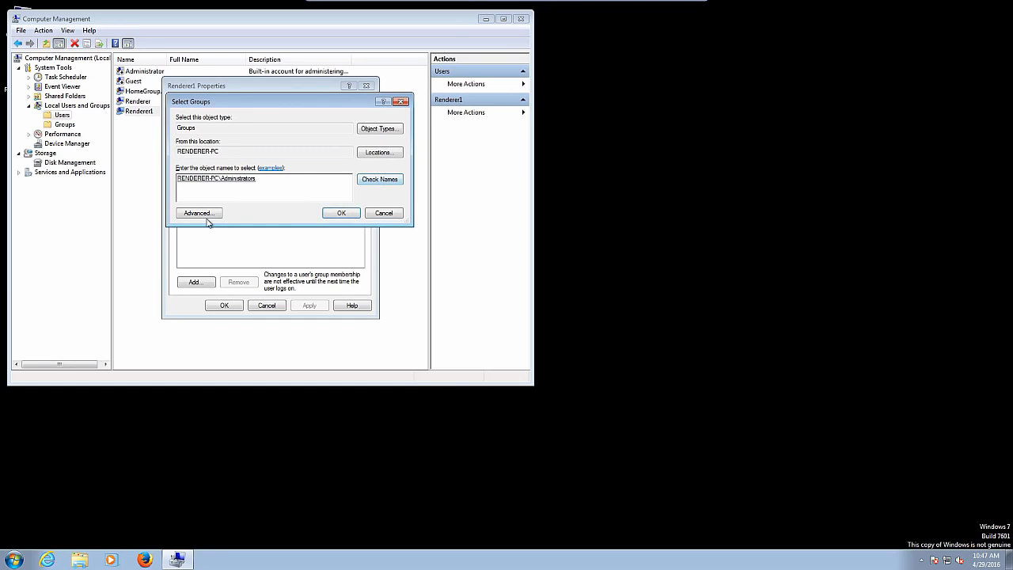
pyautogui.click(333, 214)
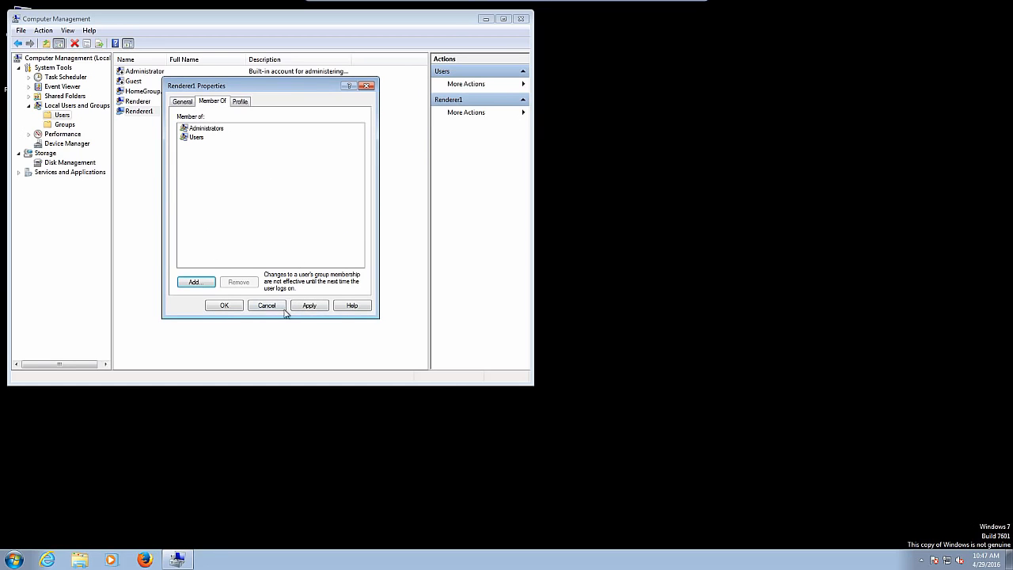
pyautogui.click(308, 305)
pyautogui.click(225, 307)
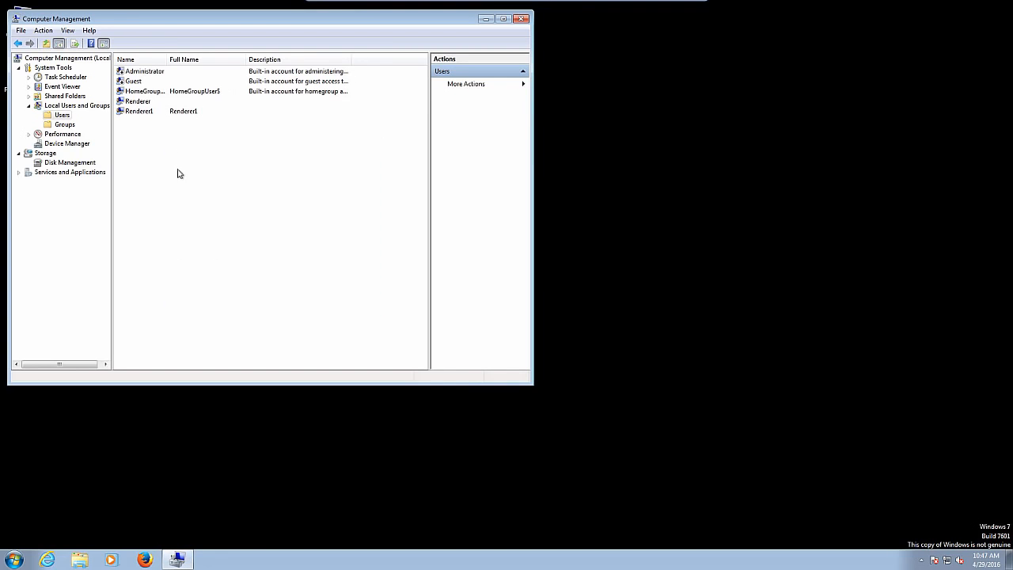
pyautogui.click(149, 114)
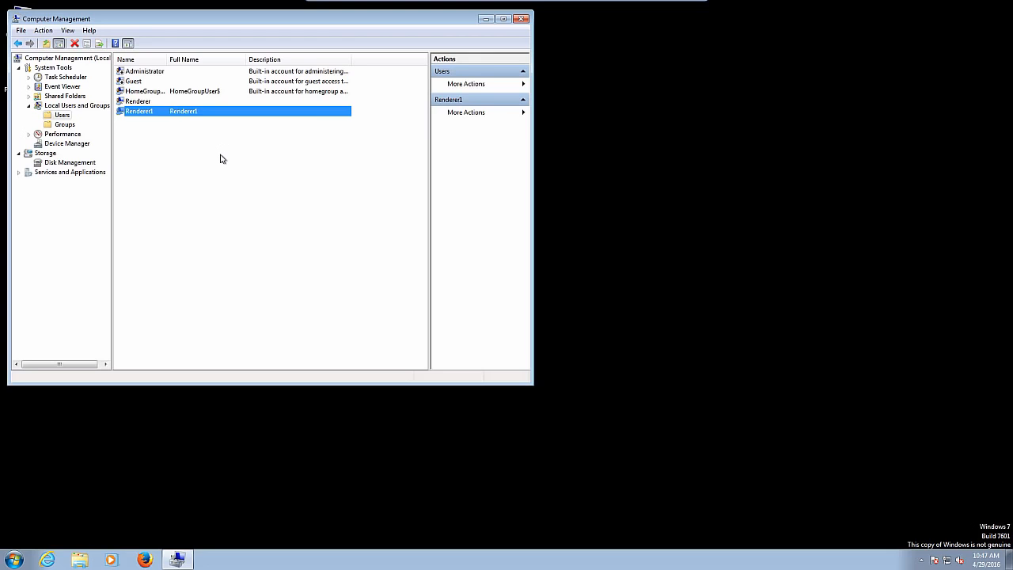
pyautogui.click(519, 19)
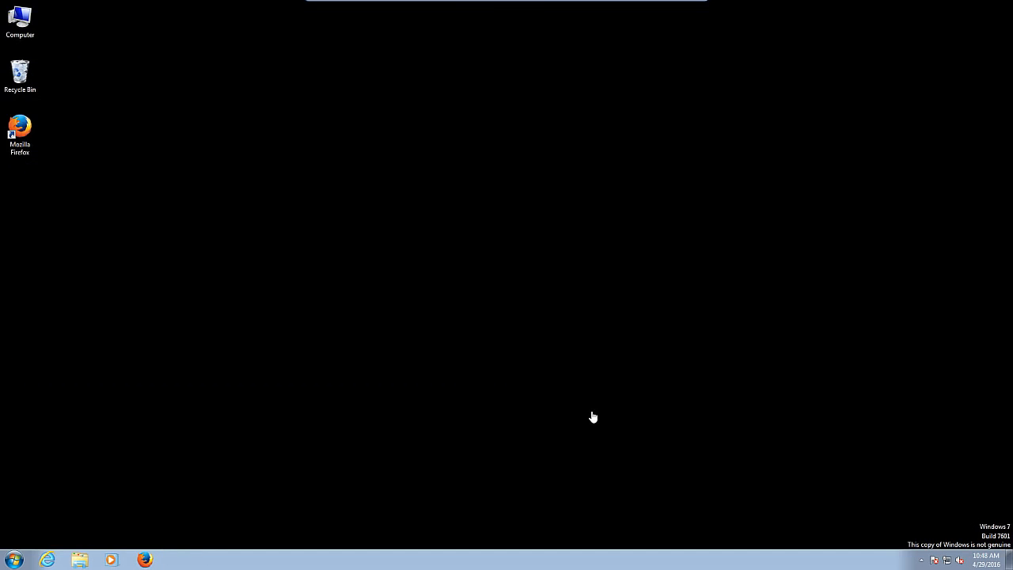
# Step: Open Local Security Policy from the Control Panel's Administrative Tools
pyautogui.click(16, 560)
pyautogui.click(176, 440)
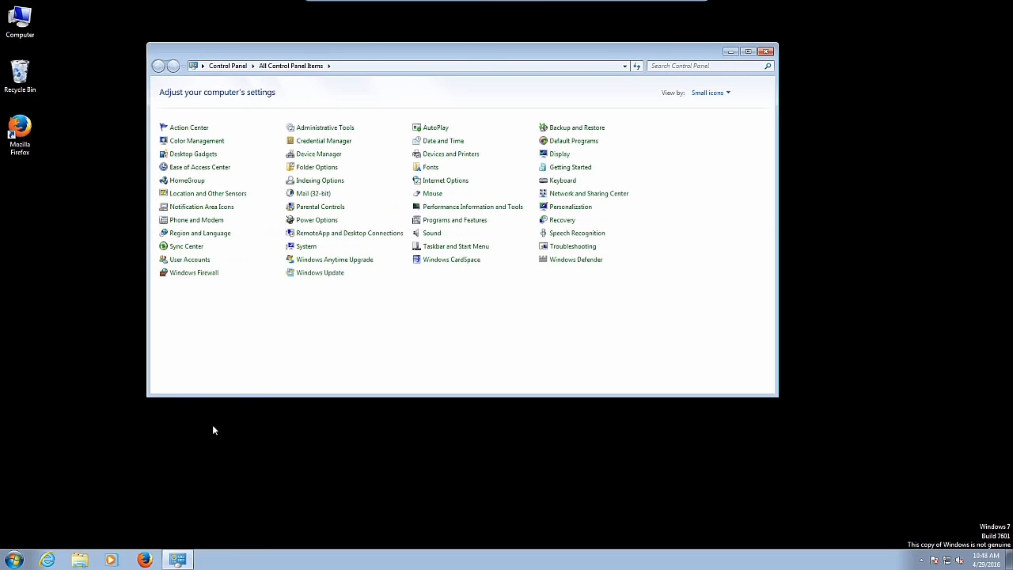
pyautogui.click(324, 129)
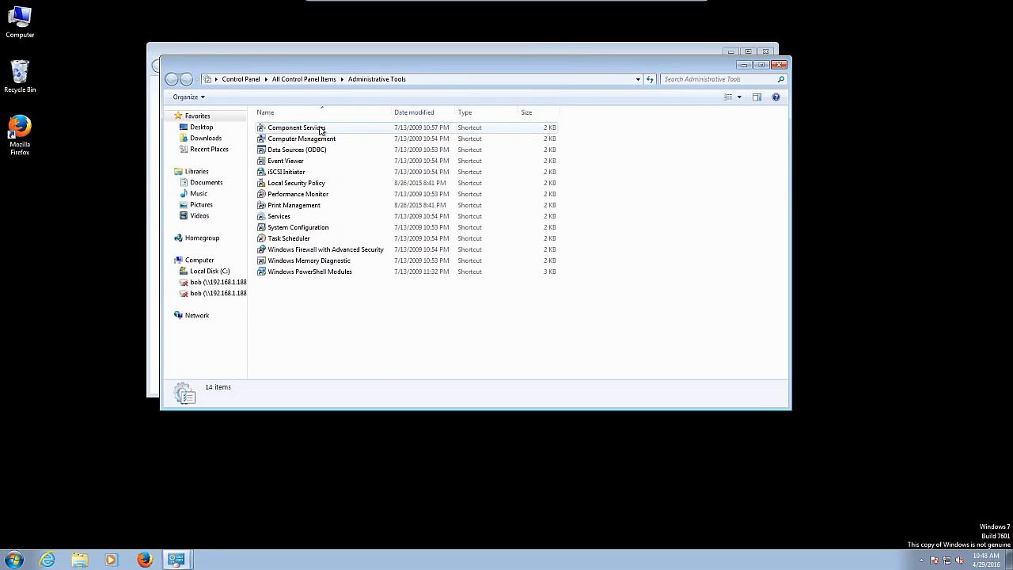
pyautogui.click(313, 184)
pyautogui.doubleClick(315, 185)
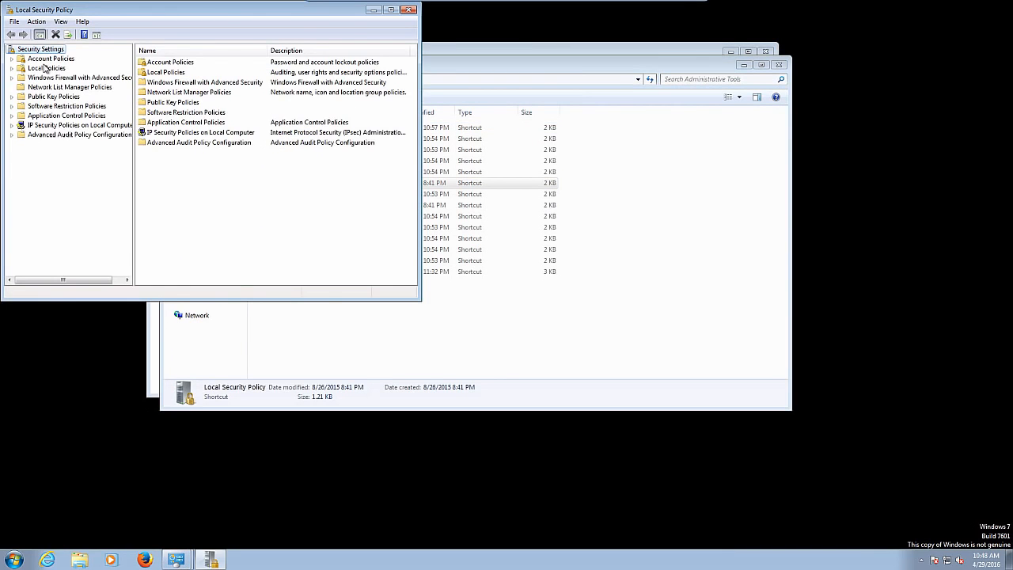
# Step: Open the properties of the Log on as a service policy in User Rights Assignment under Local Policies
pyautogui.click(43, 69)
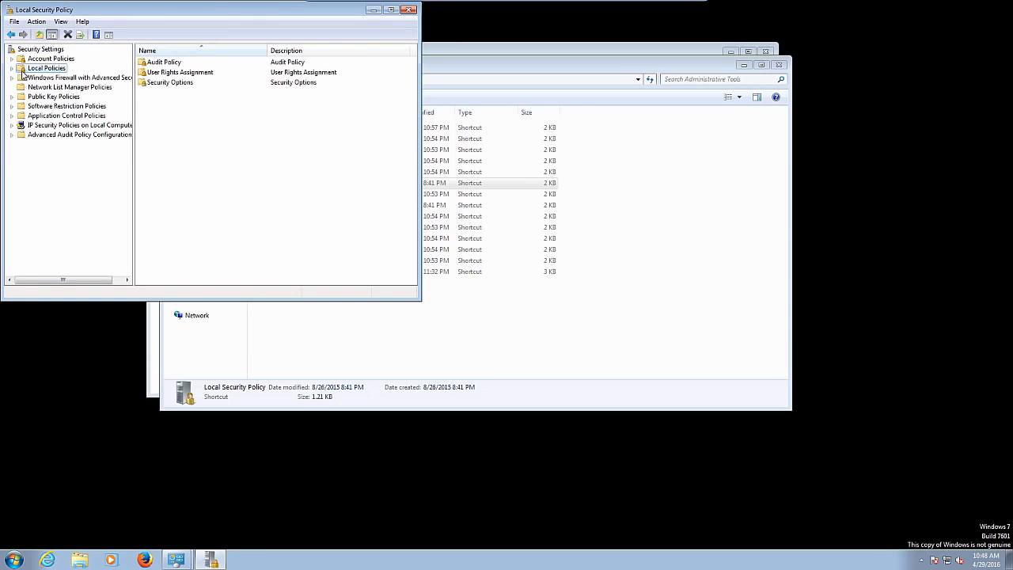
pyautogui.click(13, 69)
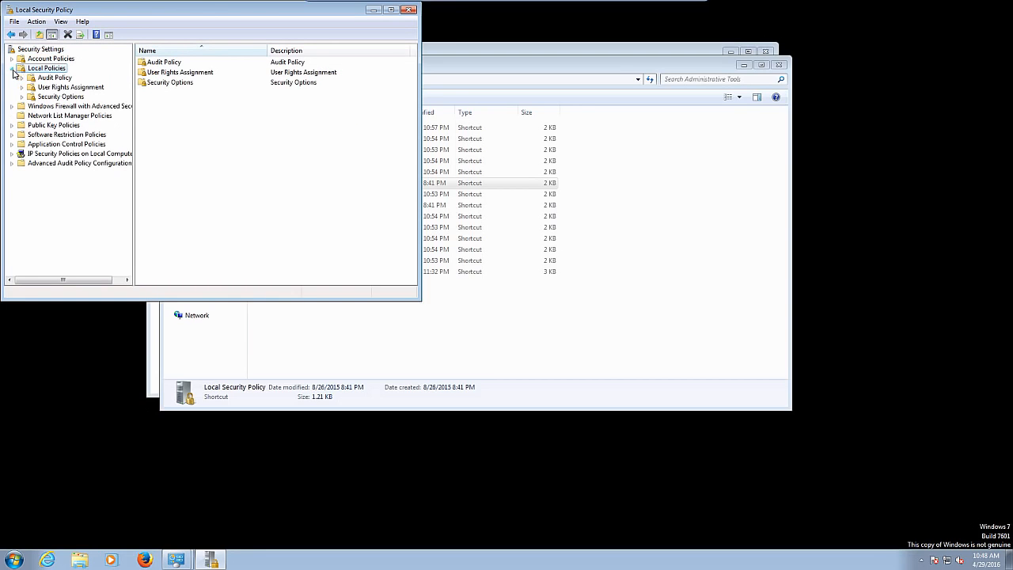
pyautogui.click(49, 88)
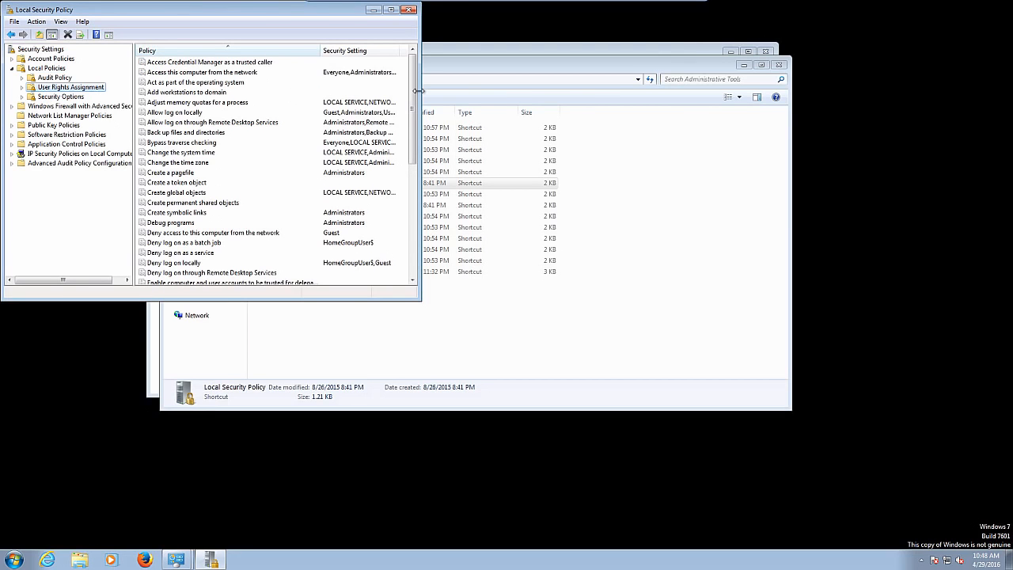
pyautogui.moveTo(412, 101); pyautogui.dragTo(412, 169)
pyautogui.click(185, 237)
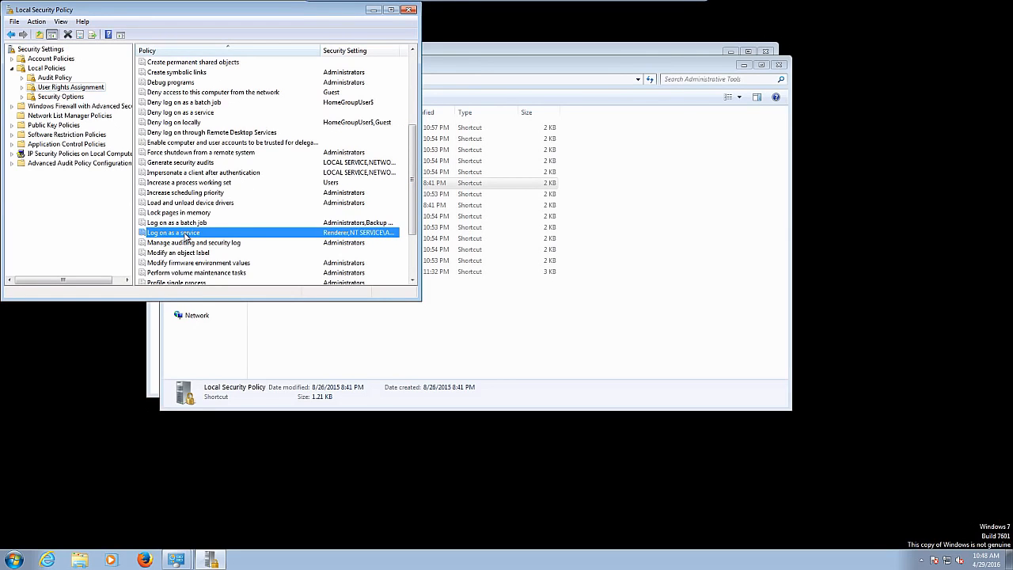
pyautogui.doubleClick(186, 235)
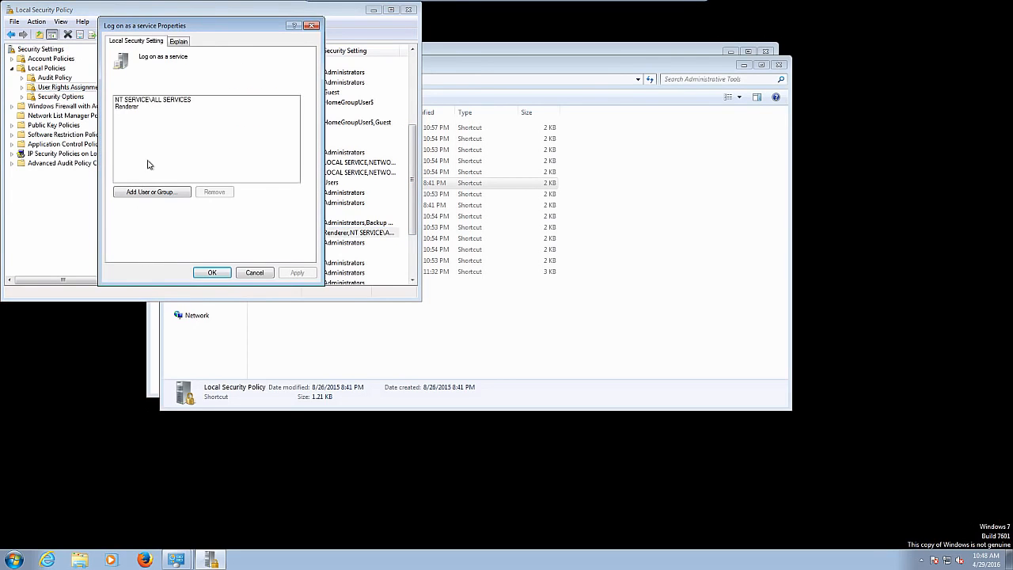
# Step: Add the user Renderer1 to the Log on as a service policy, checking the name before accepting it
pyautogui.click(151, 192)
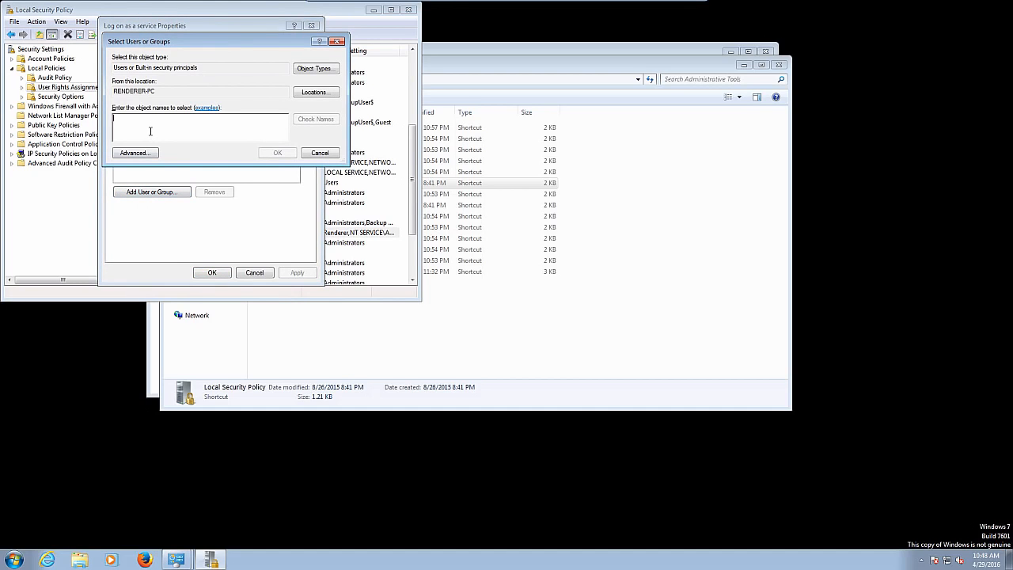
pyautogui.write('Render')
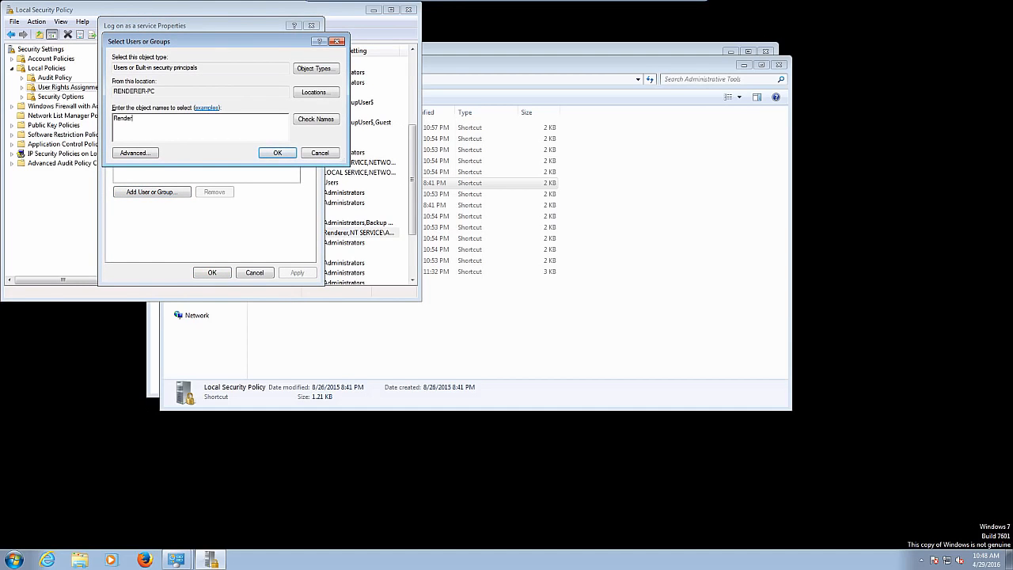
pyautogui.write('er1')
pyautogui.click(315, 119)
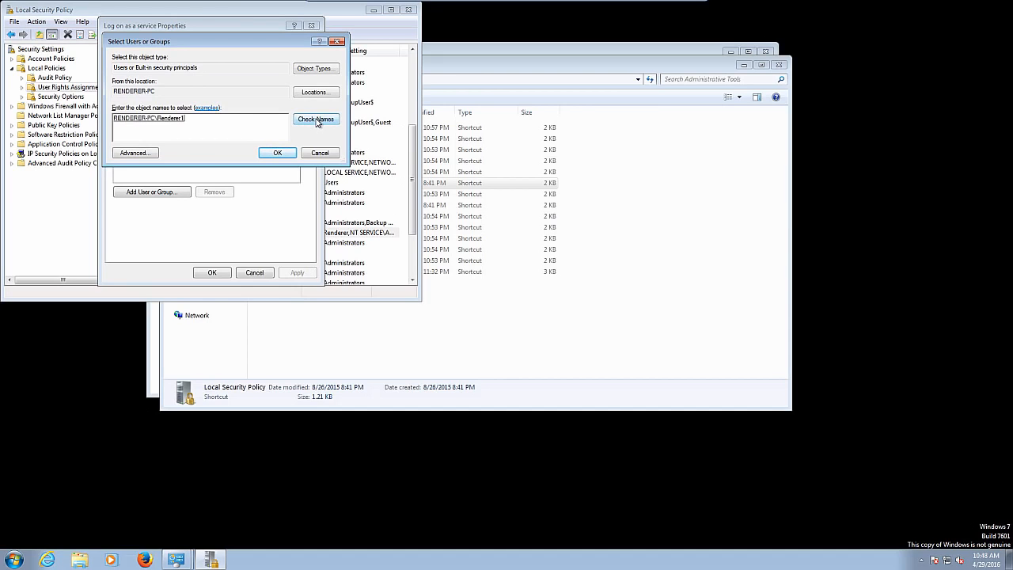
pyautogui.click(275, 155)
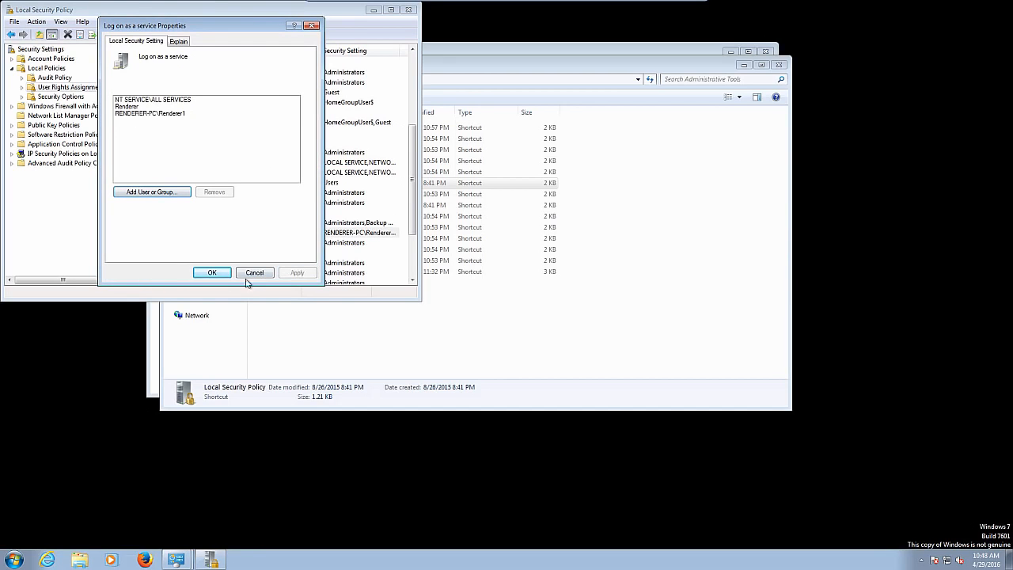
pyautogui.click(209, 273)
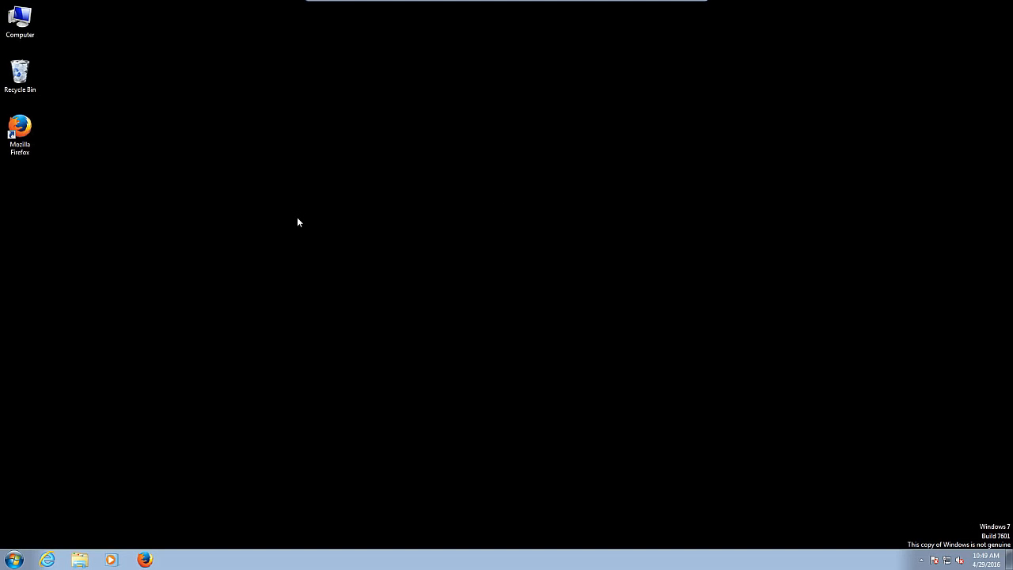
# Step: Open Firefox, go to iprint.johnsonlab.com/nps and log in to iManager as admin with the saved credentials
pyautogui.doubleClick(20, 128)
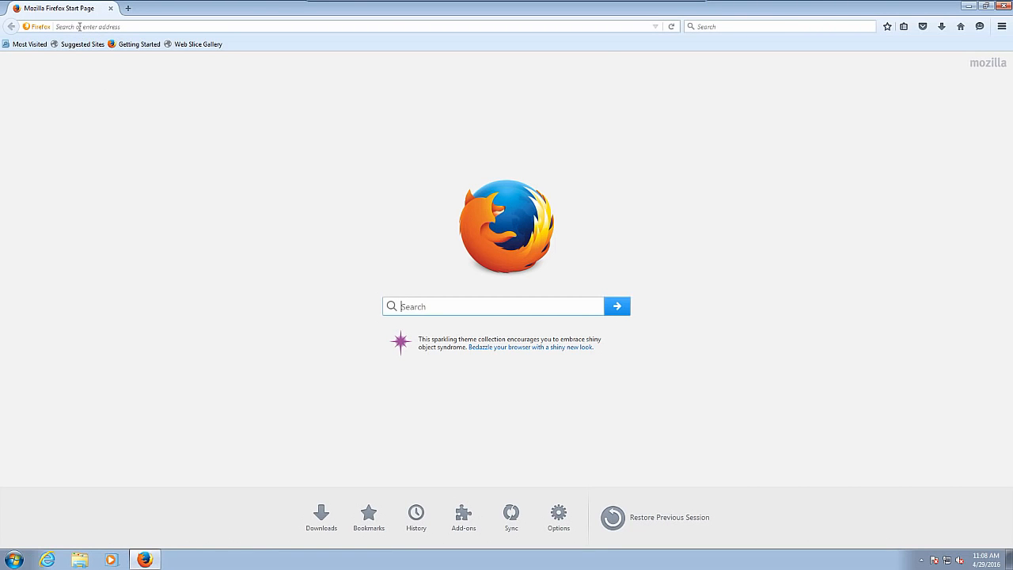
pyautogui.click(79, 27)
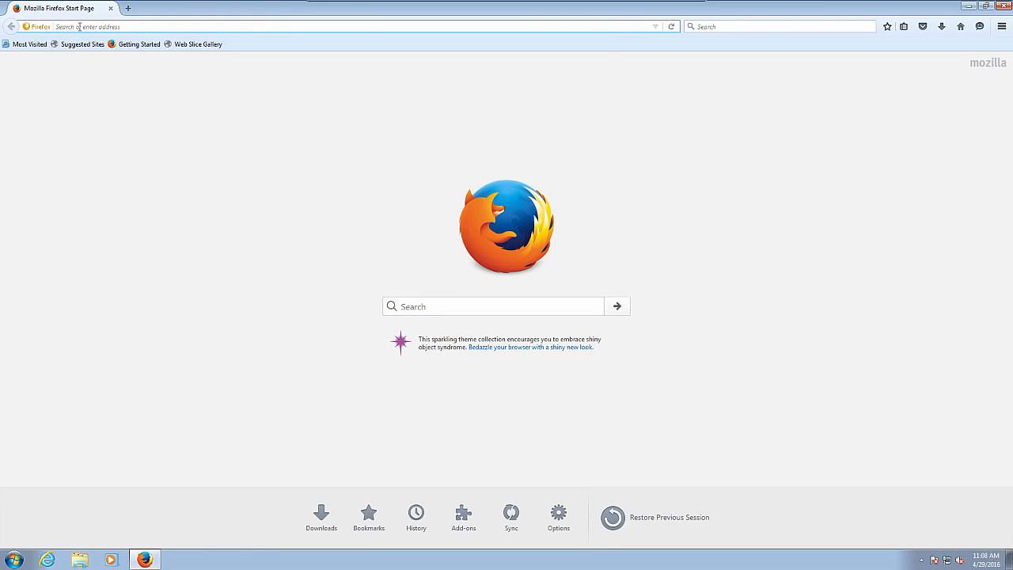
pyautogui.write('iprint.johnsonlab.com/')
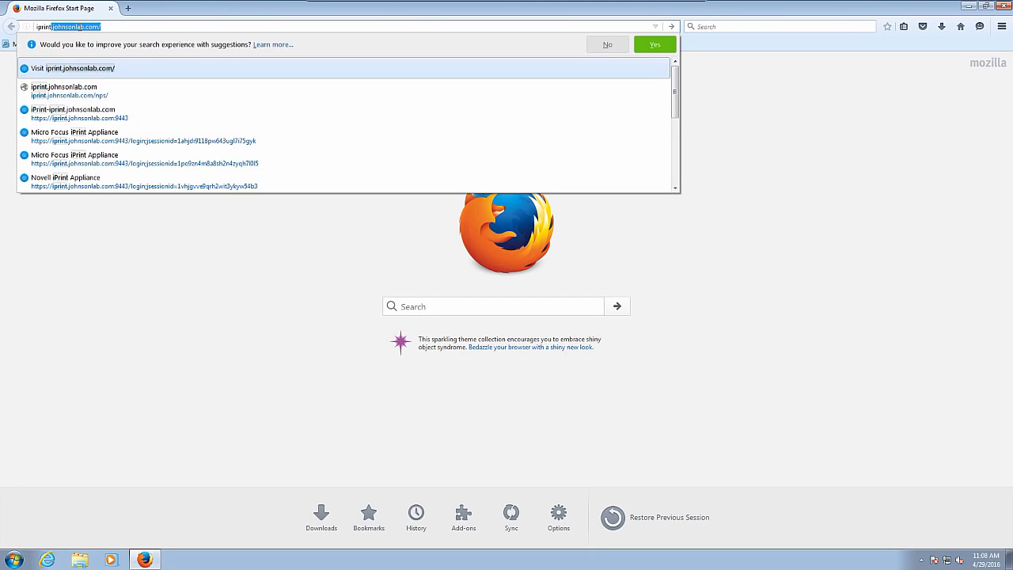
pyautogui.click(90, 95)
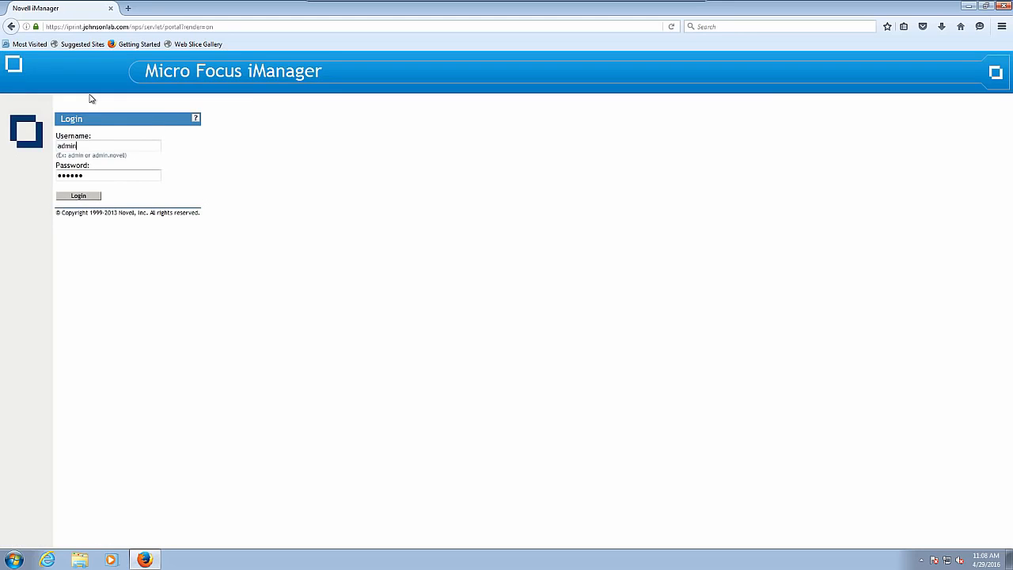
pyautogui.click(79, 197)
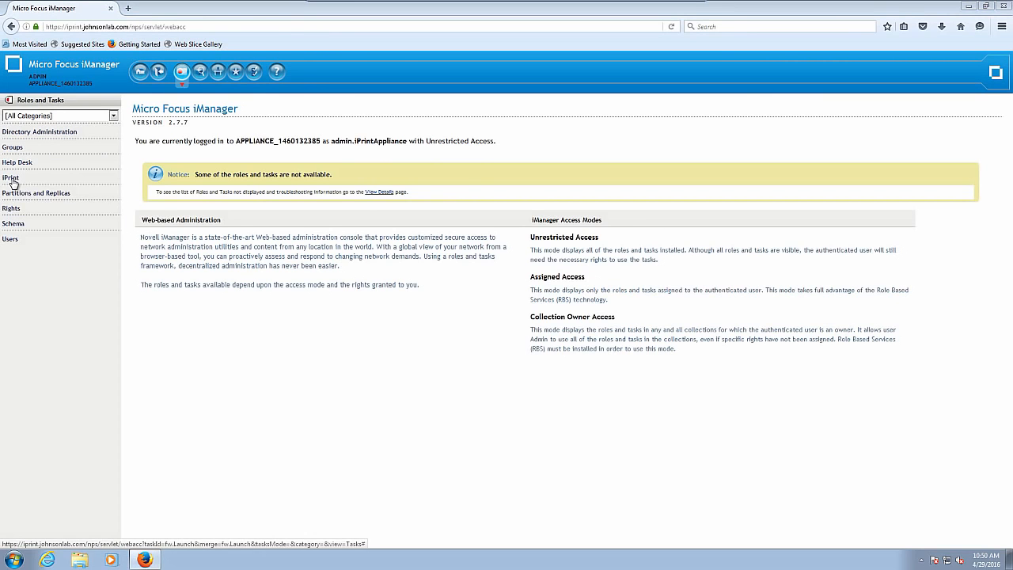
# Step: Open the driver store driver_store.iPrintAppliance for management in the iPrint tasks and display its drivers
pyautogui.click(11, 179)
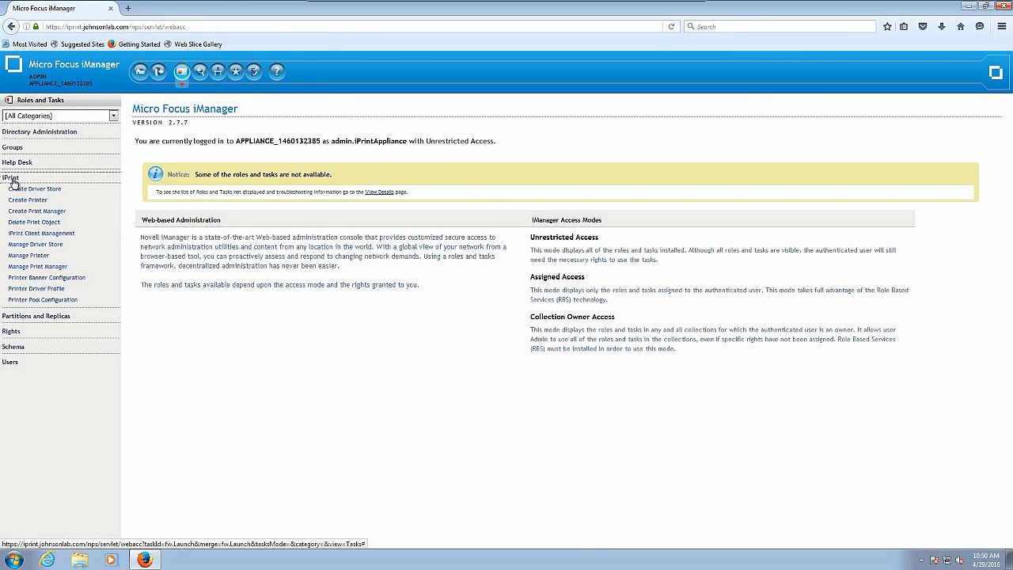
pyautogui.click(28, 246)
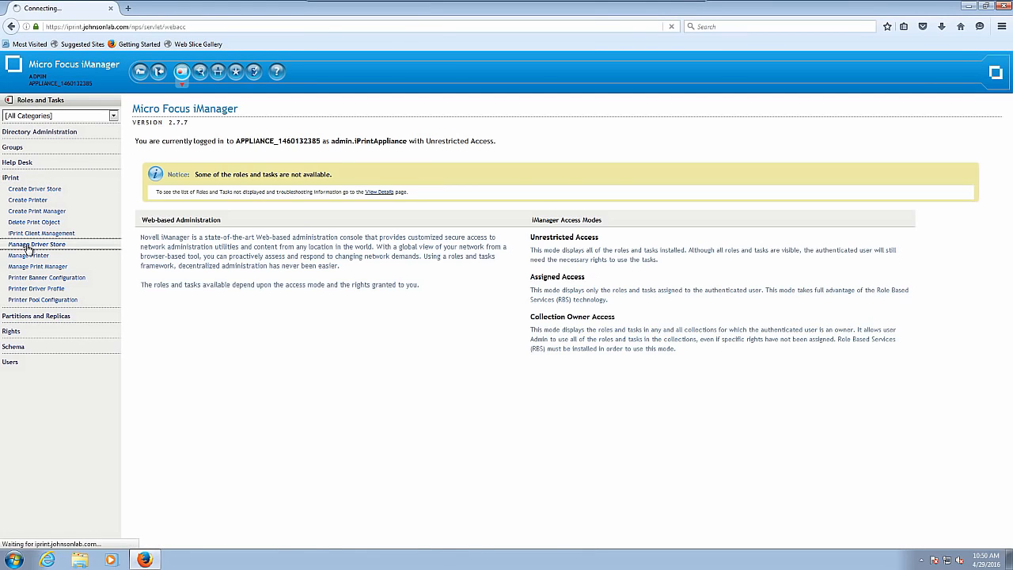
pyautogui.click(278, 178)
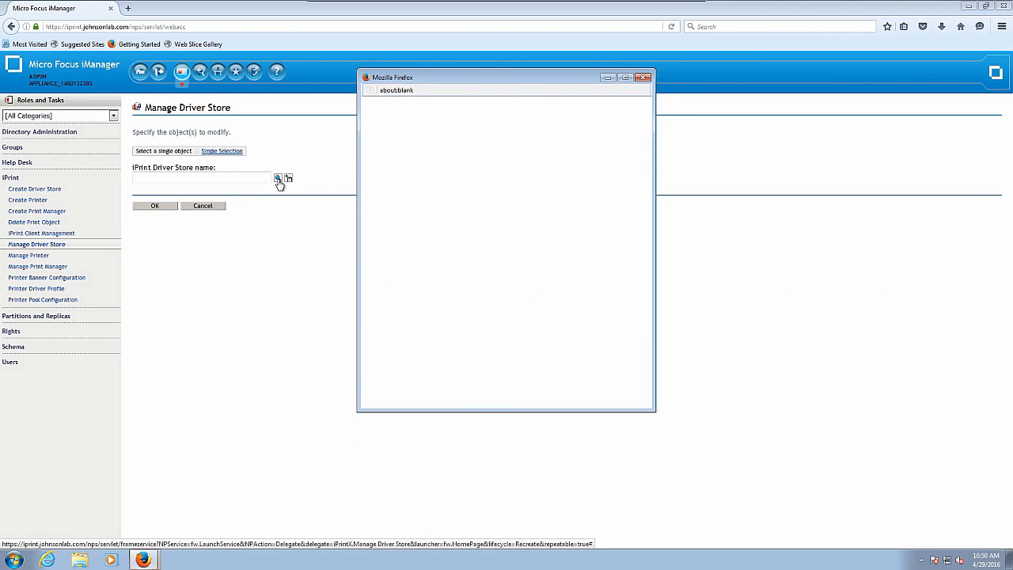
pyautogui.click(497, 140)
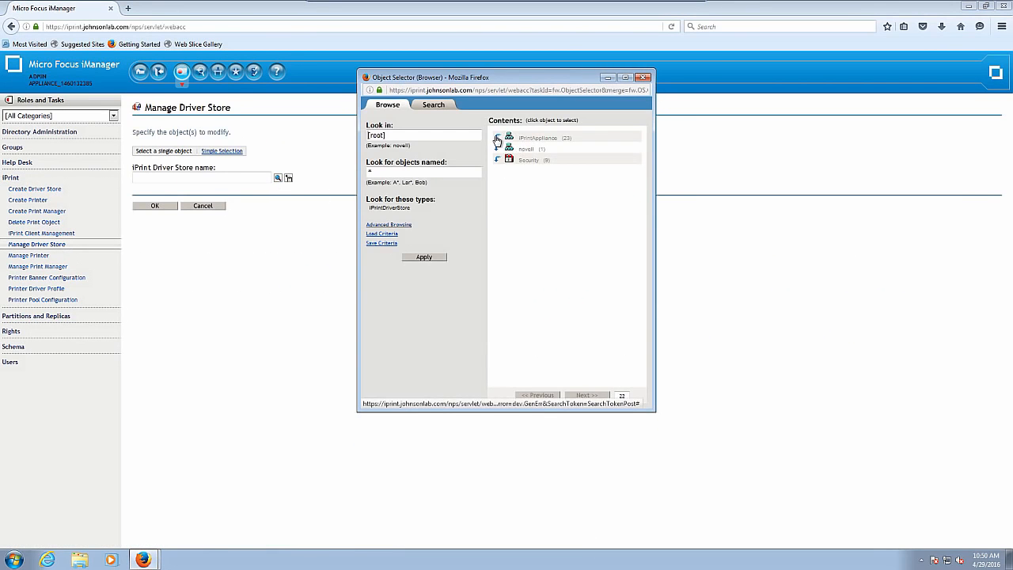
pyautogui.click(532, 151)
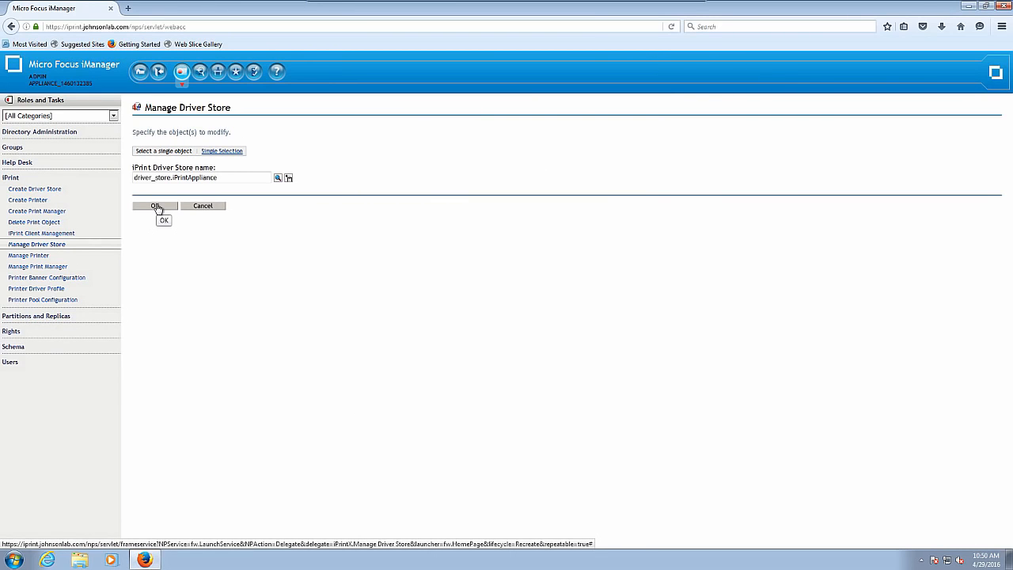
pyautogui.click(157, 206)
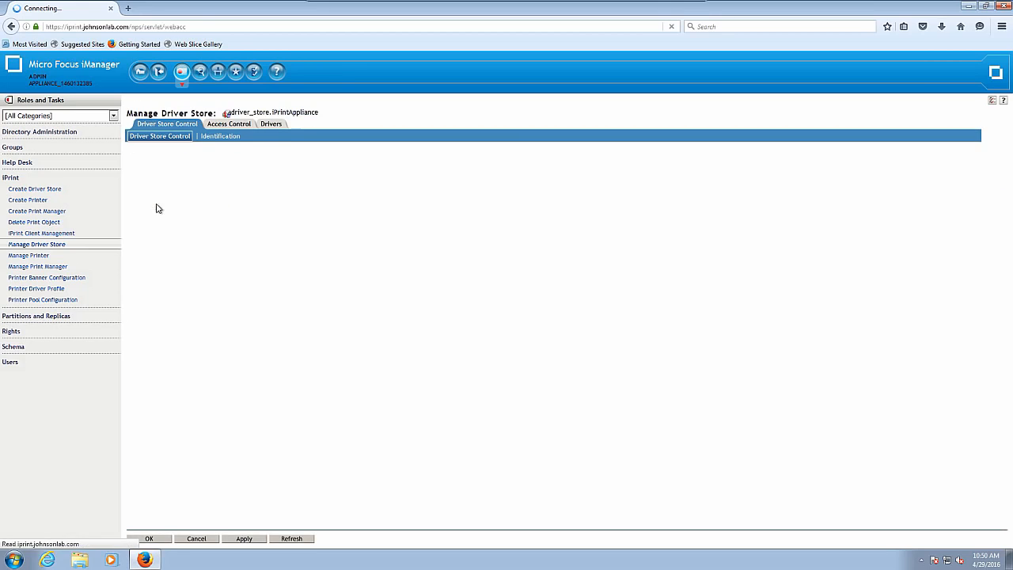
pyautogui.click(271, 124)
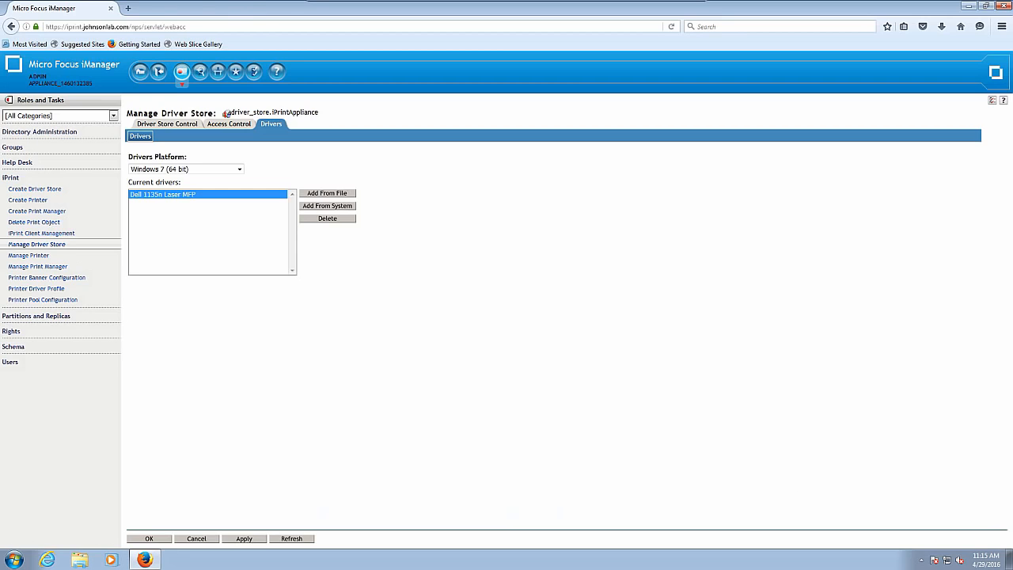
pyautogui.click(127, 7)
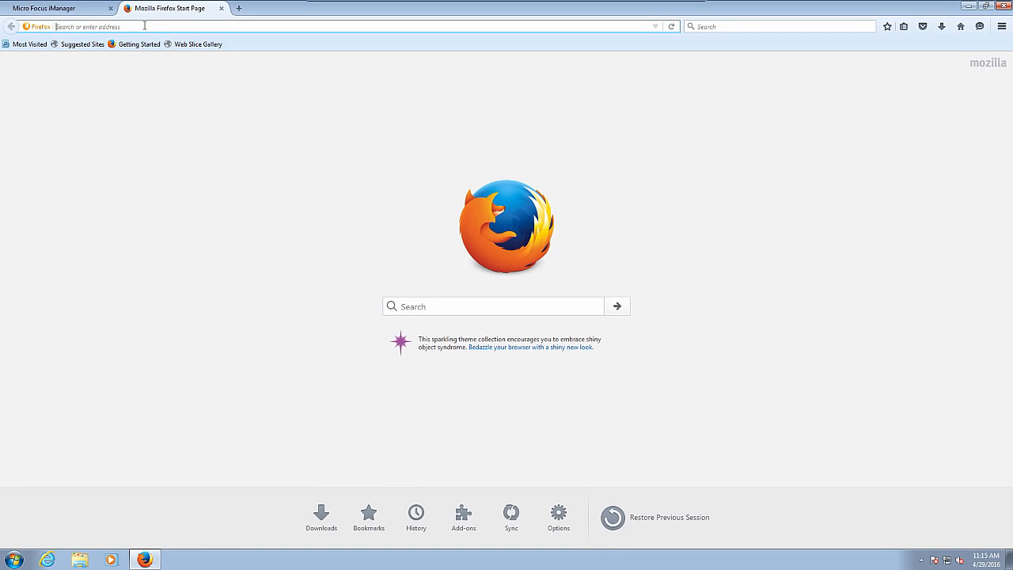
pyautogui.write('https')
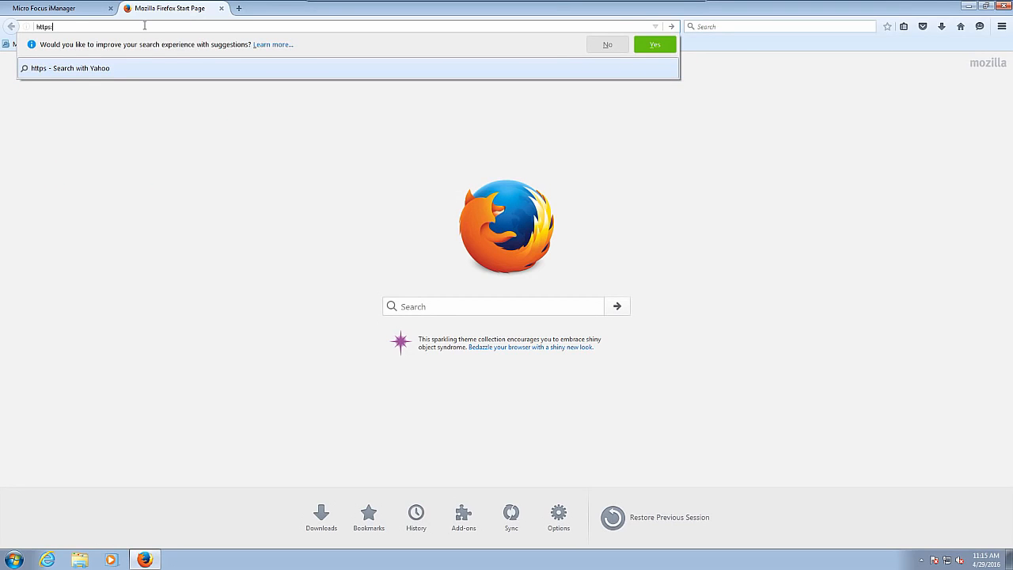
pyautogui.write('://')
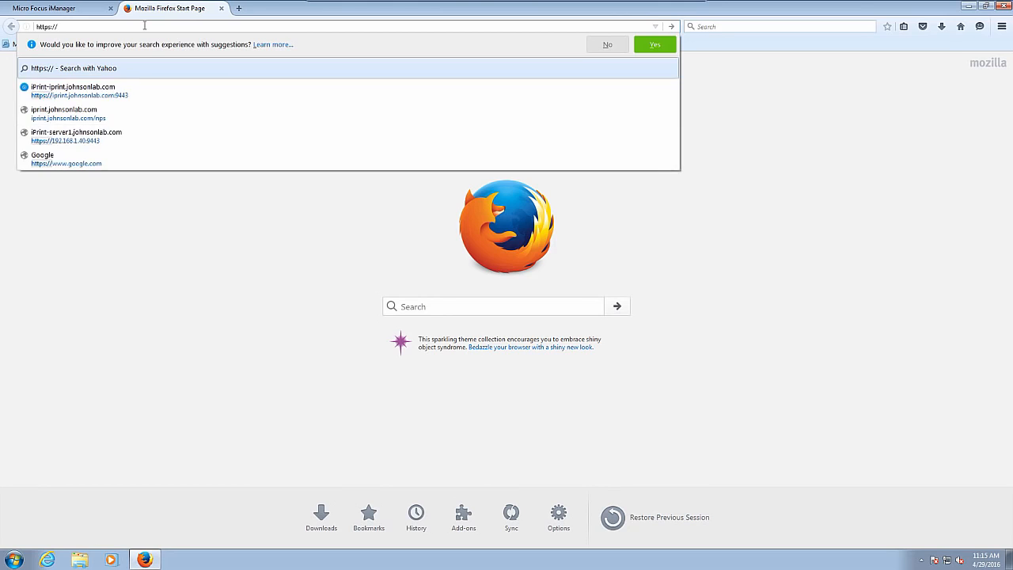
pyautogui.write('iprint')
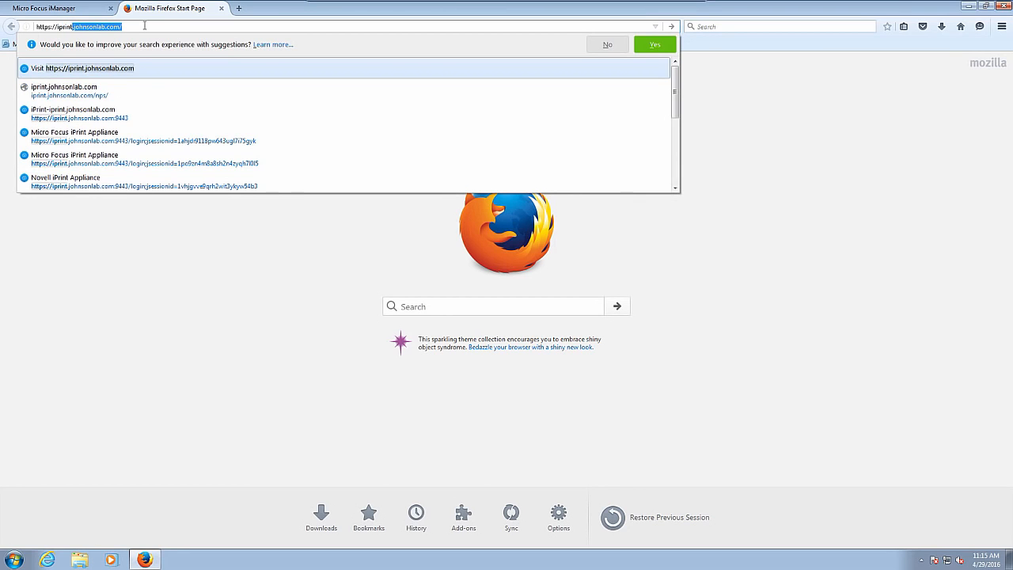
pyautogui.click(89, 115)
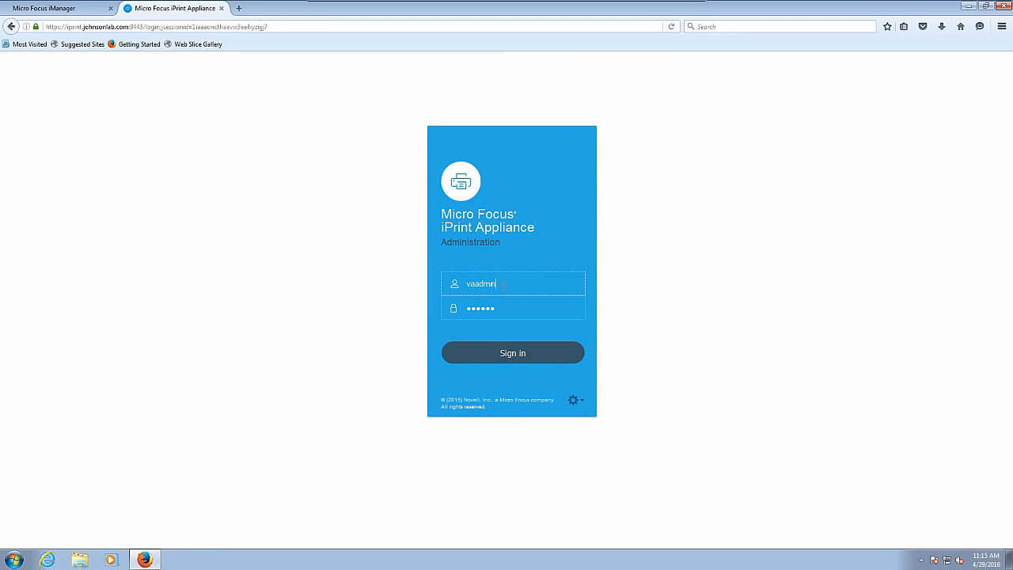
pyautogui.click(505, 354)
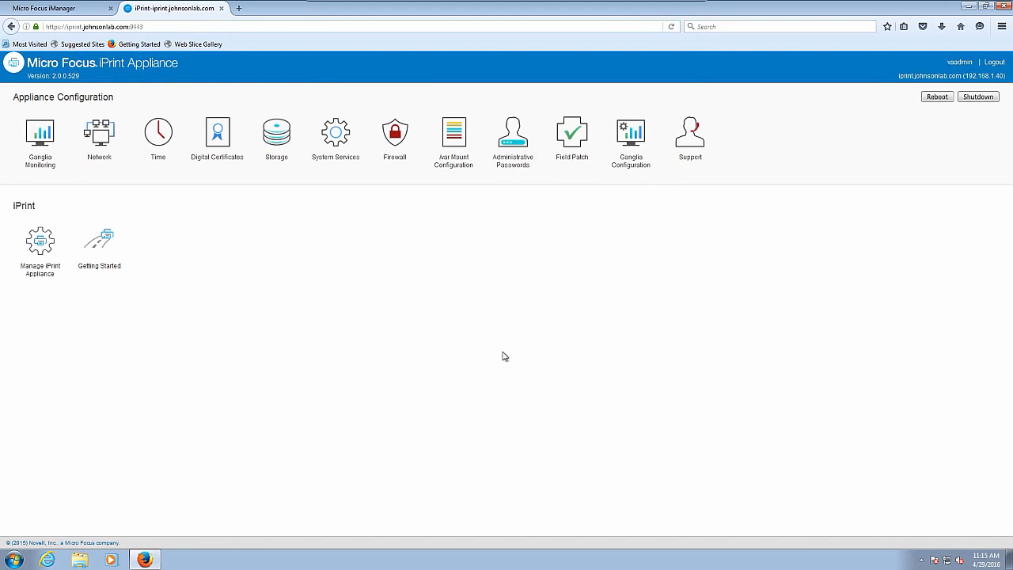
# Step: Open the Renderers configuration of the iPrint Appliance and download iPrintRendererBundle.zip, saving the file
pyautogui.click(41, 247)
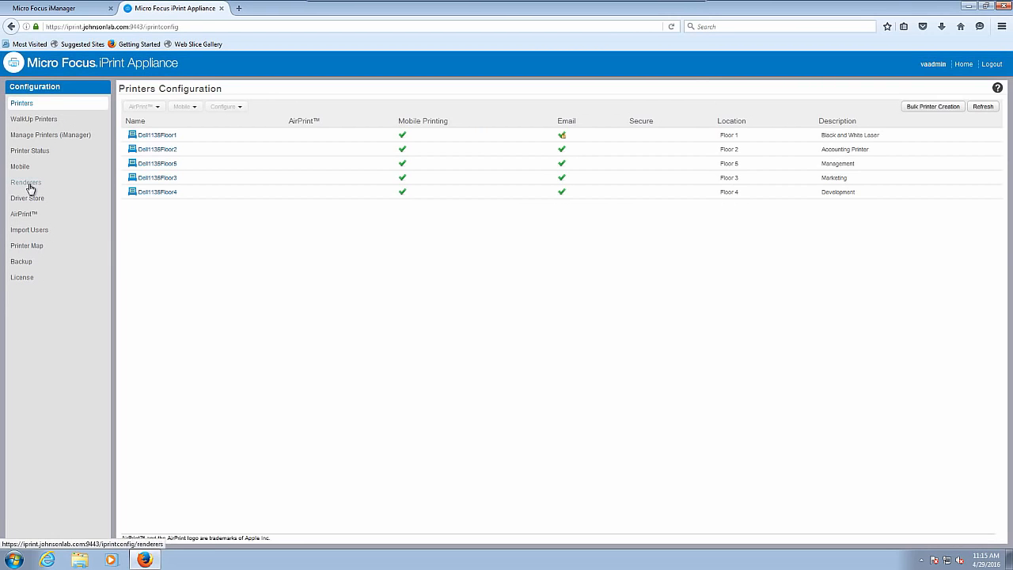
pyautogui.click(29, 184)
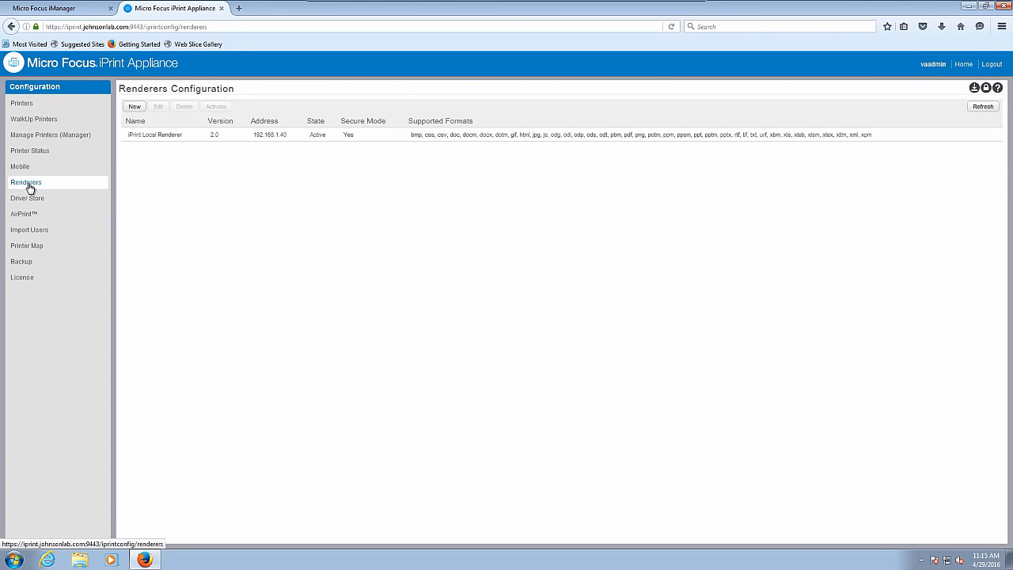
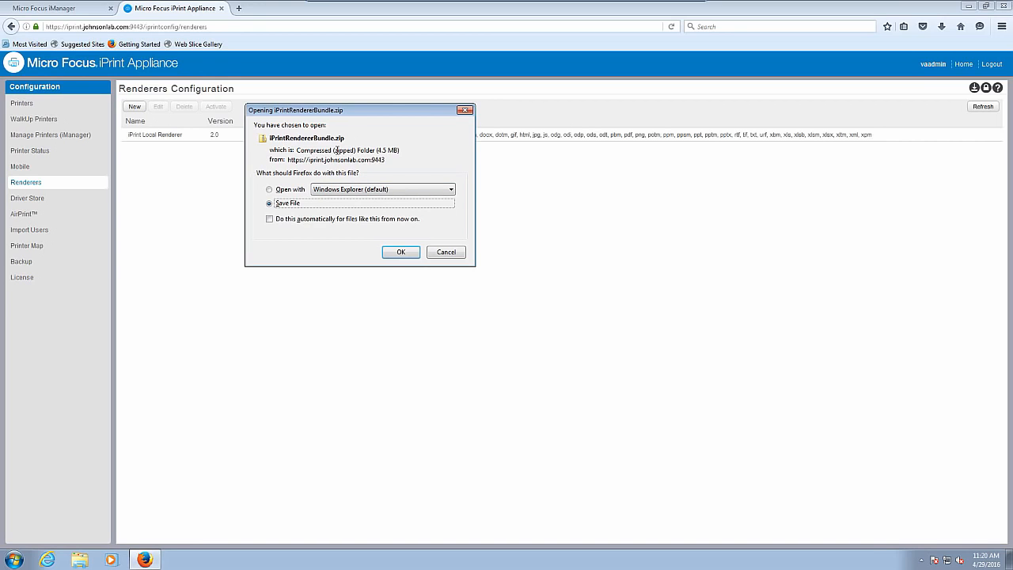
pyautogui.click(399, 252)
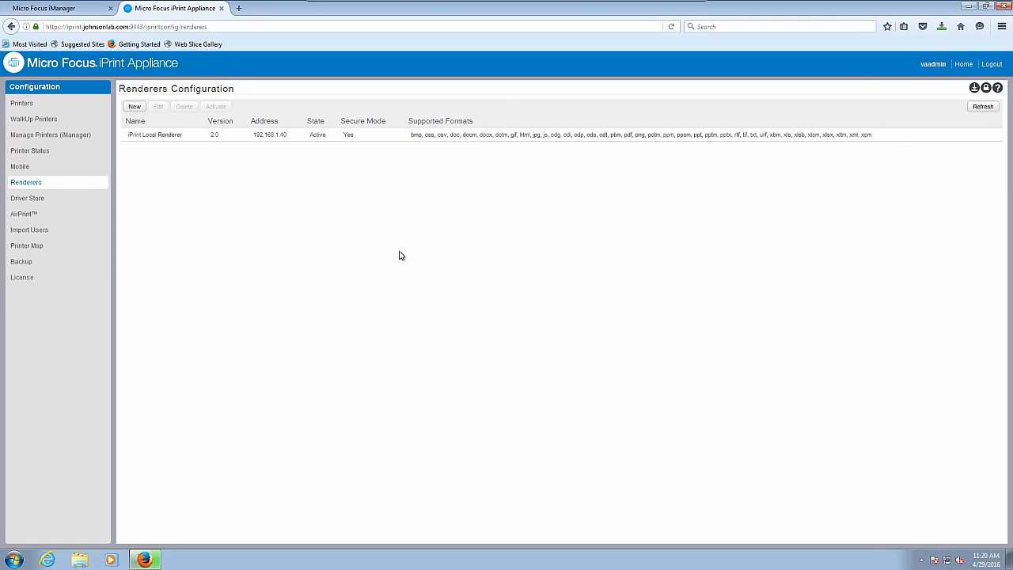
# Step: Show the downloaded iPrintRendererBundle archive in its folder and extract all its files there
pyautogui.click(941, 28)
pyautogui.click(933, 63)
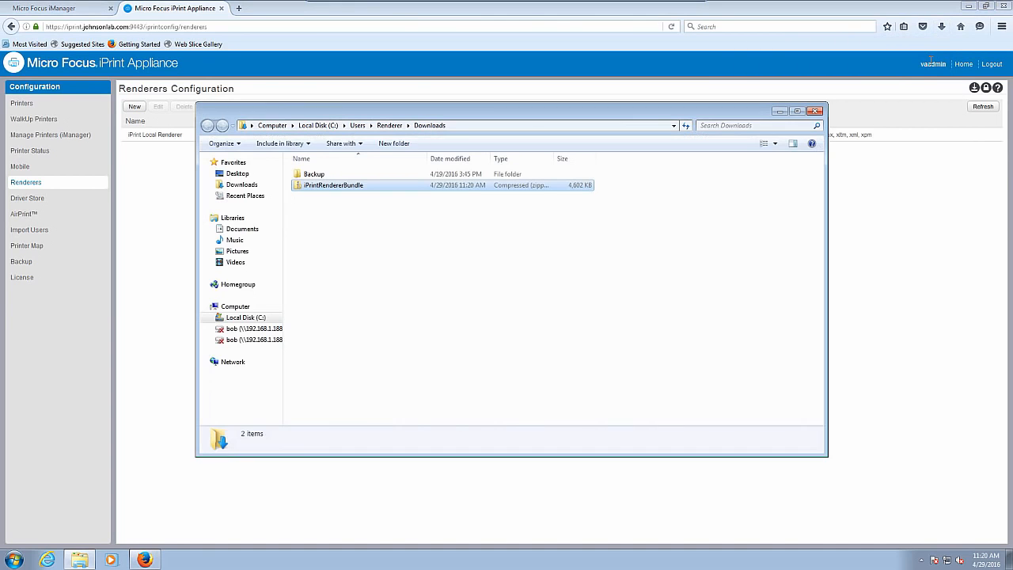
pyautogui.rightClick(314, 188)
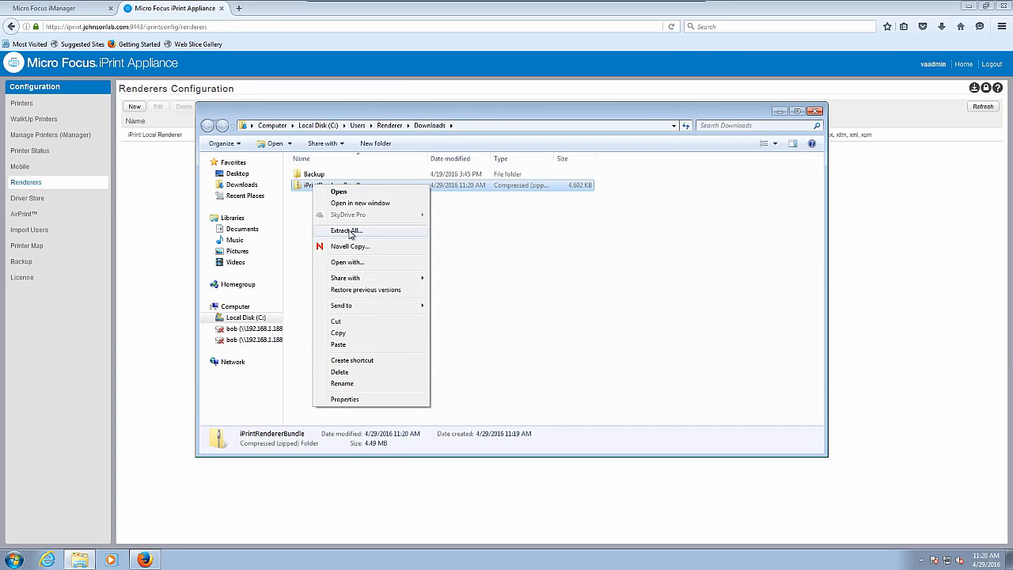
pyautogui.click(350, 230)
pyautogui.click(606, 379)
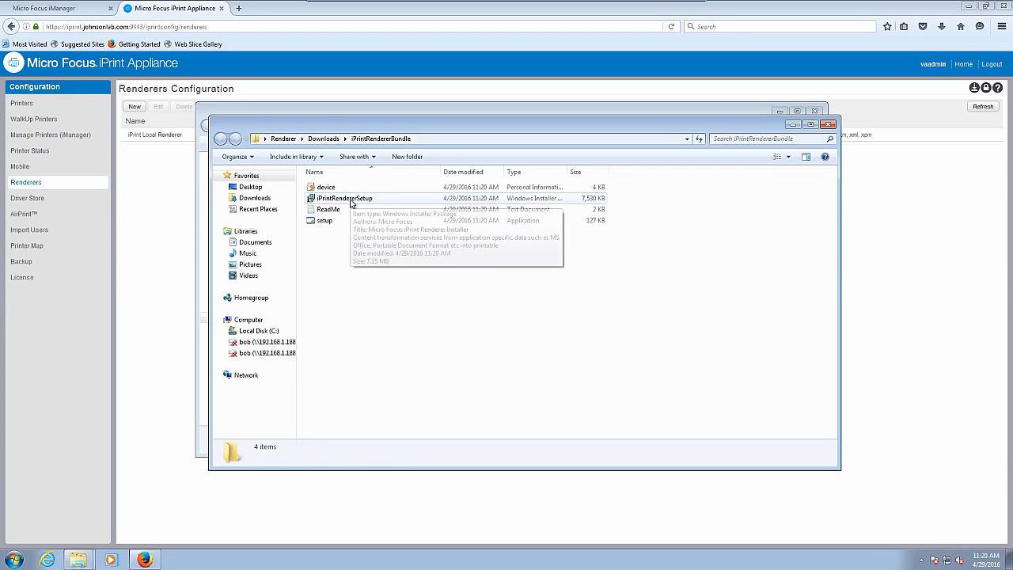
# Step: Launch the iPrintRendererSetup installer package from the extracted folder and allow the file to run
pyautogui.click(351, 201)
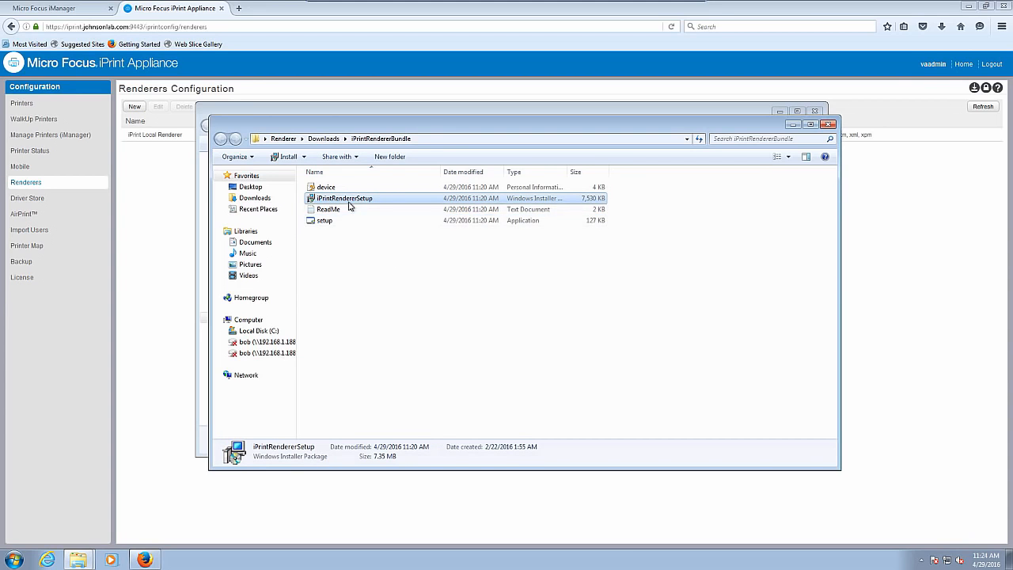
pyautogui.doubleClick(345, 201)
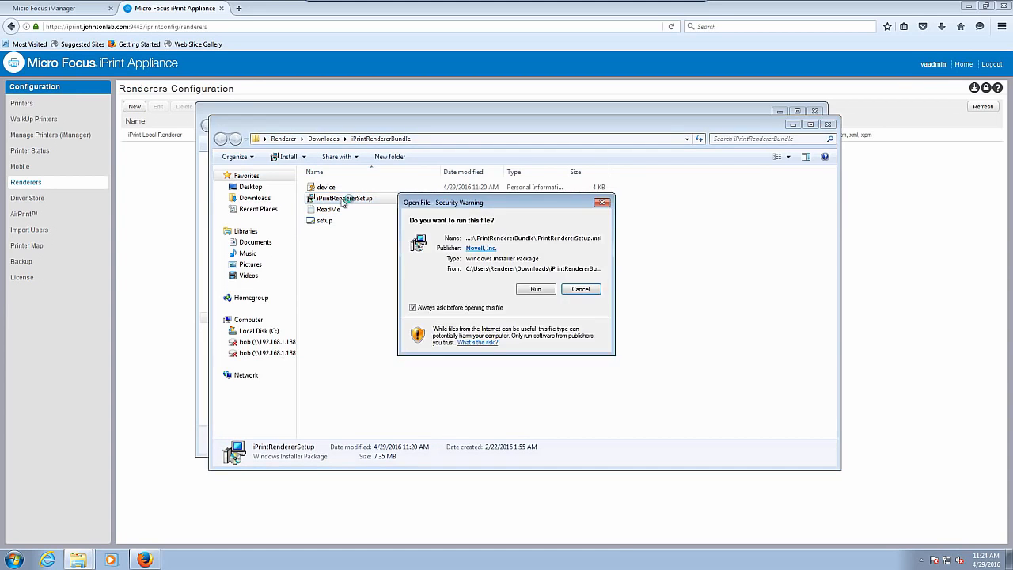
pyautogui.click(535, 288)
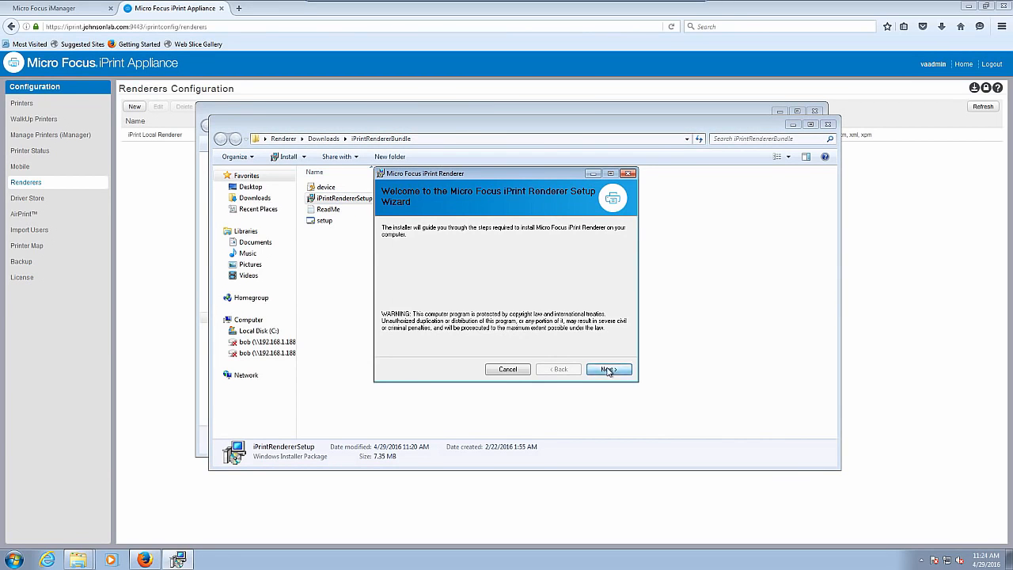
# Step: Accept the license agreement and install iPrint Renderer for everyone in the default folder, allowing it through User Account Control
pyautogui.click(607, 370)
pyautogui.click(488, 346)
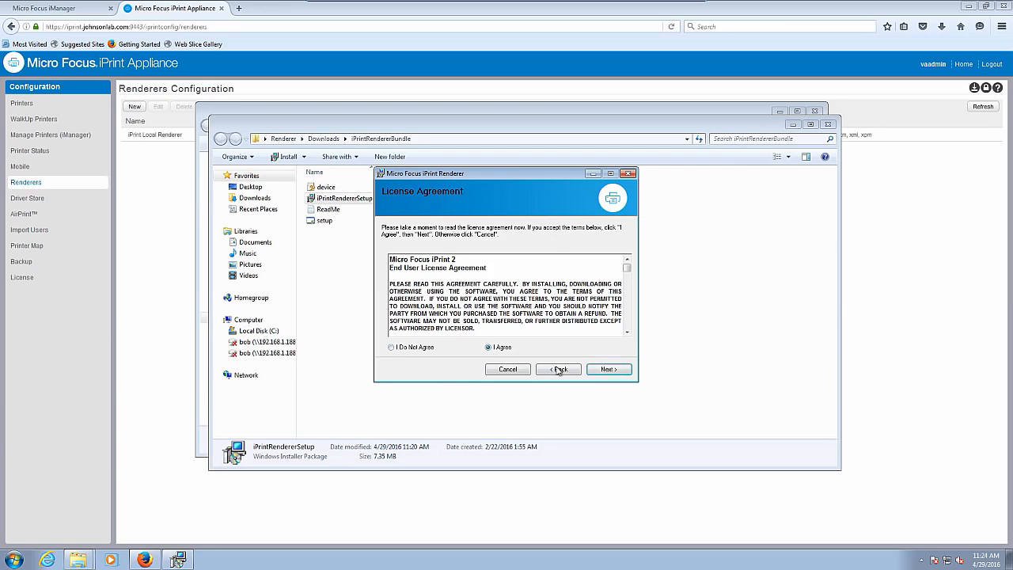
pyautogui.click(606, 368)
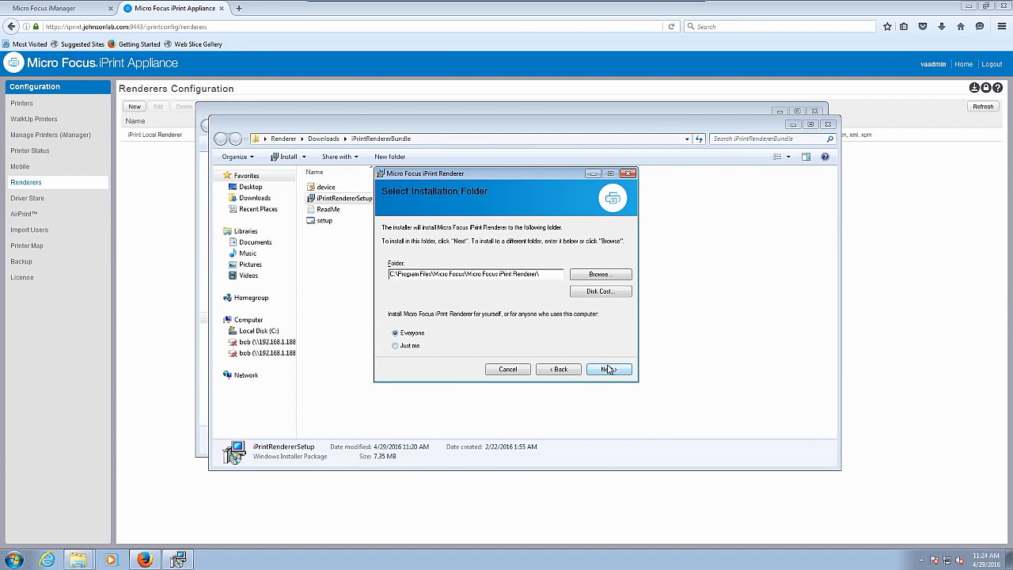
pyautogui.click(608, 370)
pyautogui.click(608, 370)
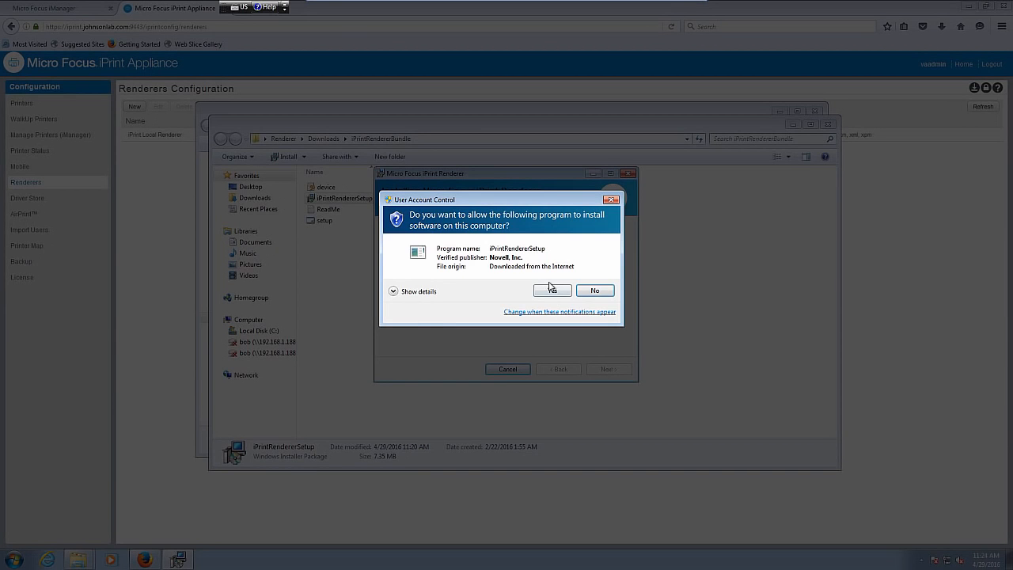
pyautogui.click(551, 290)
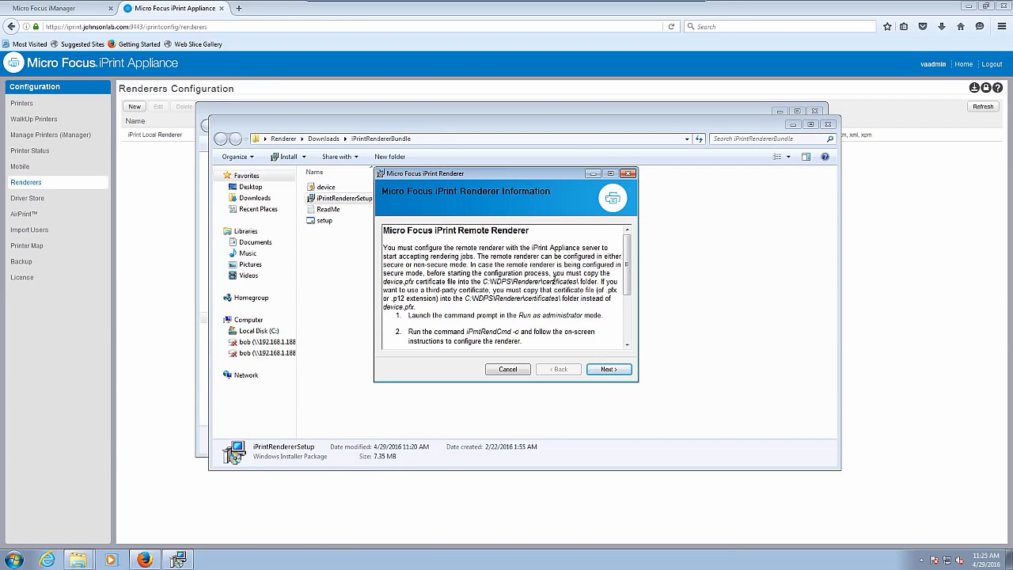
# Step: Read through the remote renderer configuration instructions in the setup wizard and continue to the end of the installation
pyautogui.moveTo(628, 277); pyautogui.dragTo(628, 290)
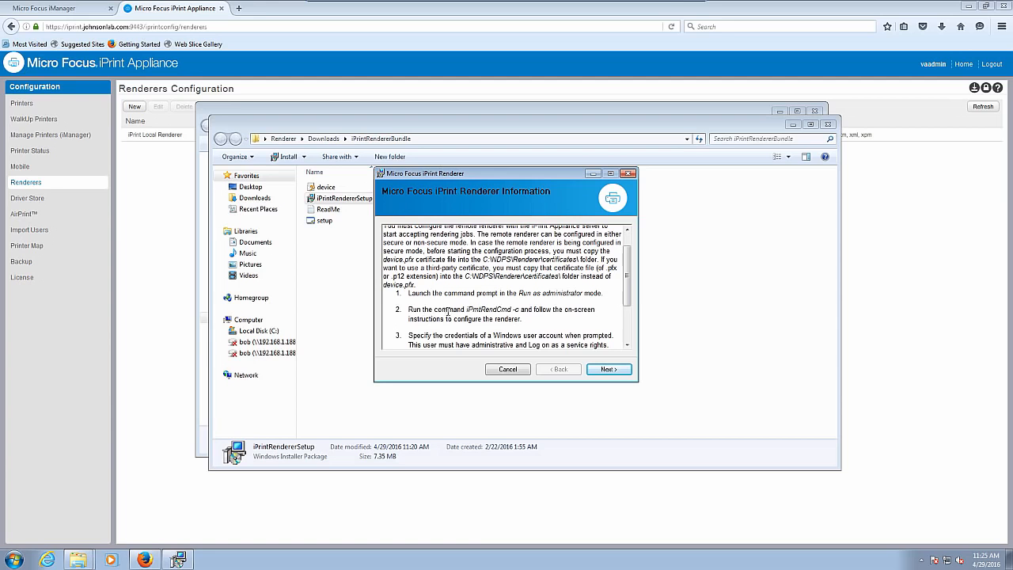
pyautogui.scroll(-1, 630, 303)
pyautogui.moveTo(629, 303); pyautogui.dragTo(629, 321)
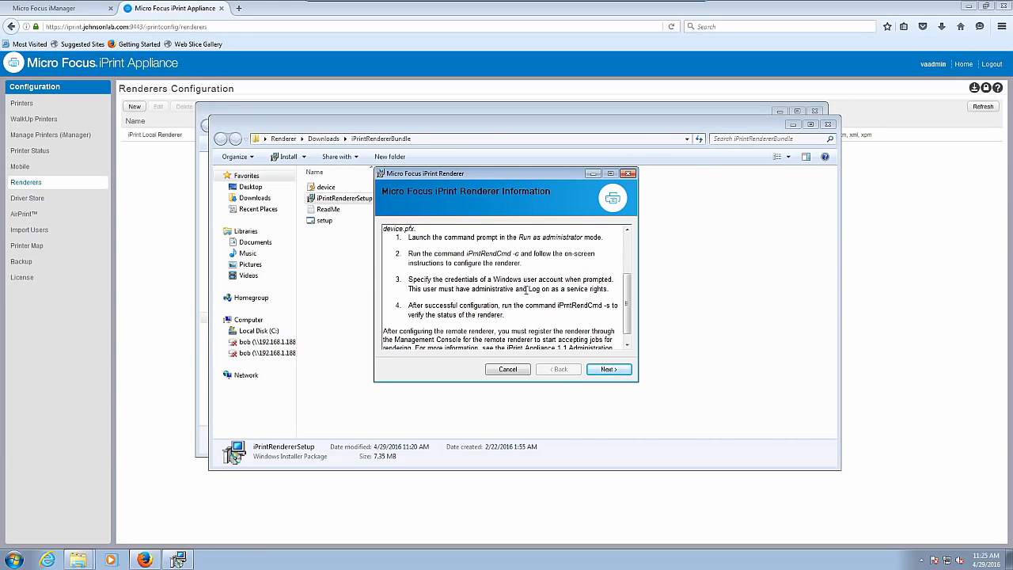
pyautogui.click(610, 370)
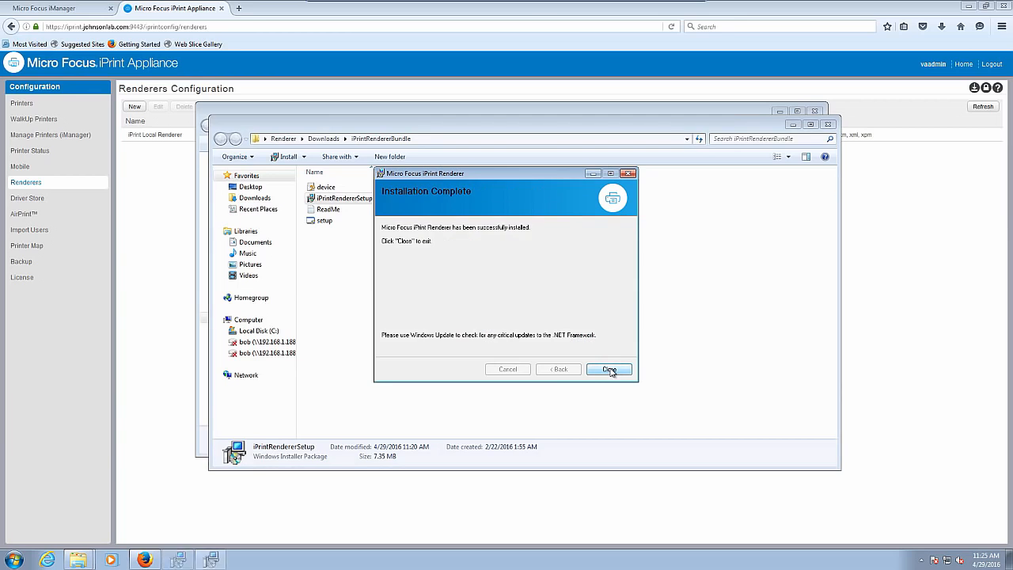
# Step: Exit the completed iPrint Renderer setup wizard and close the two open folder windows
pyautogui.click(611, 369)
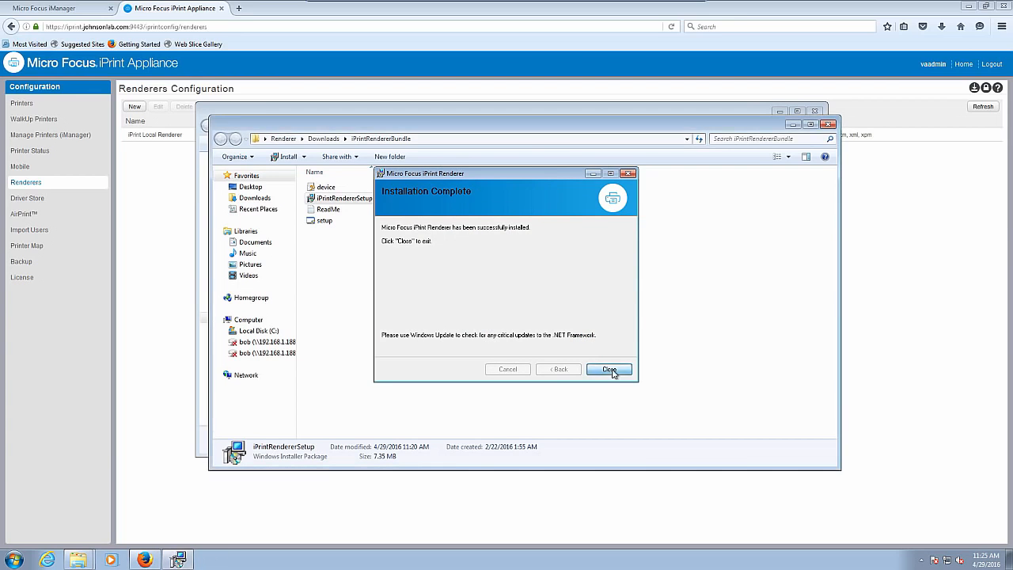
pyautogui.click(828, 125)
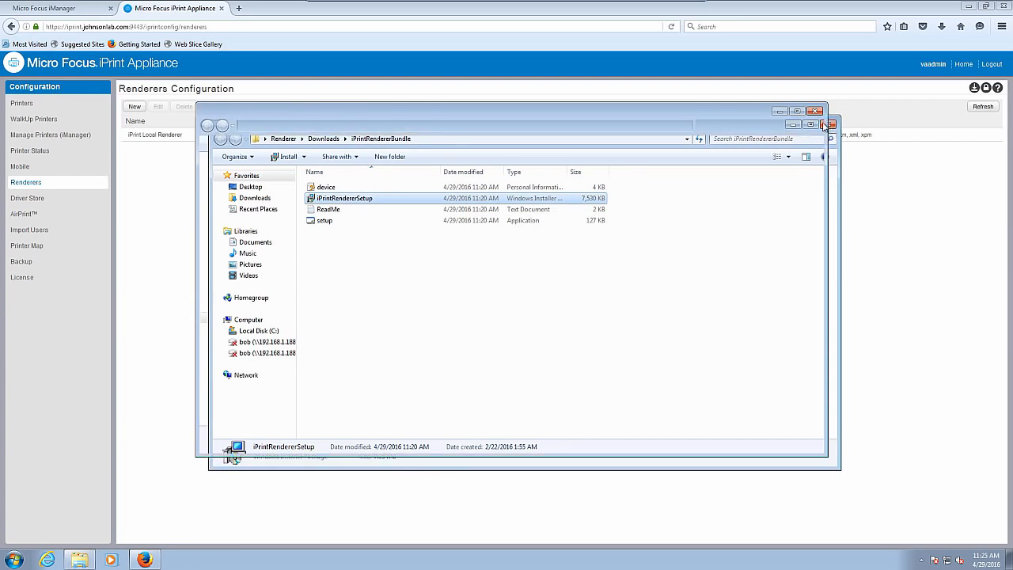
pyautogui.click(816, 111)
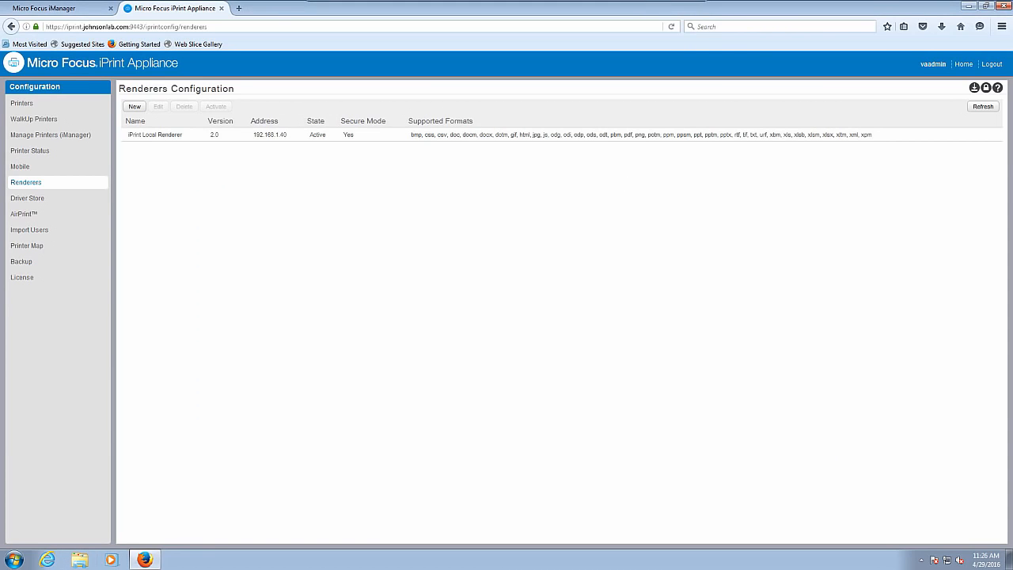
# Step: Open Command Prompt as administrator and start the renderer configuration with iprntrendcmd -c
pyautogui.click(16, 559)
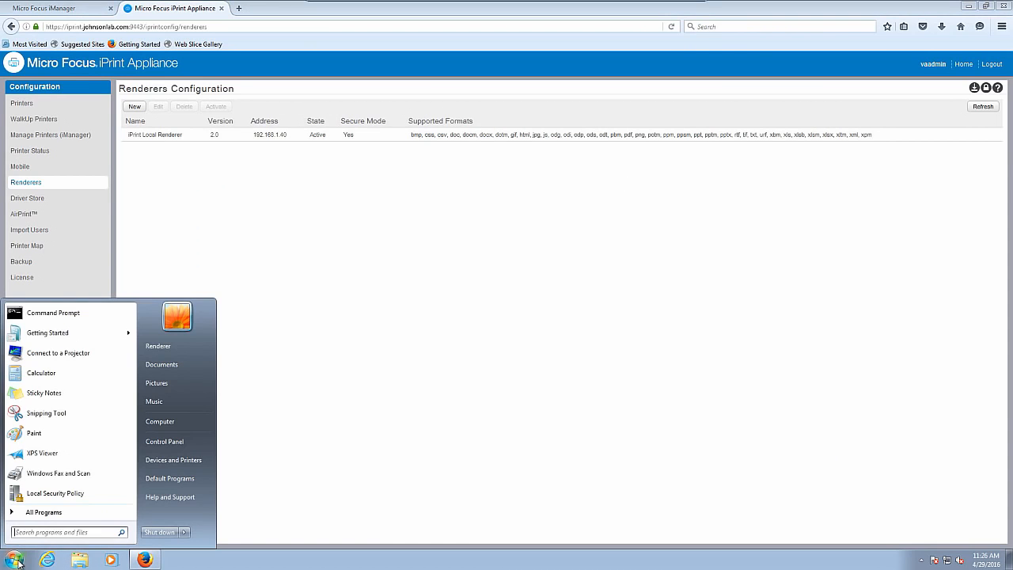
pyautogui.rightClick(45, 315)
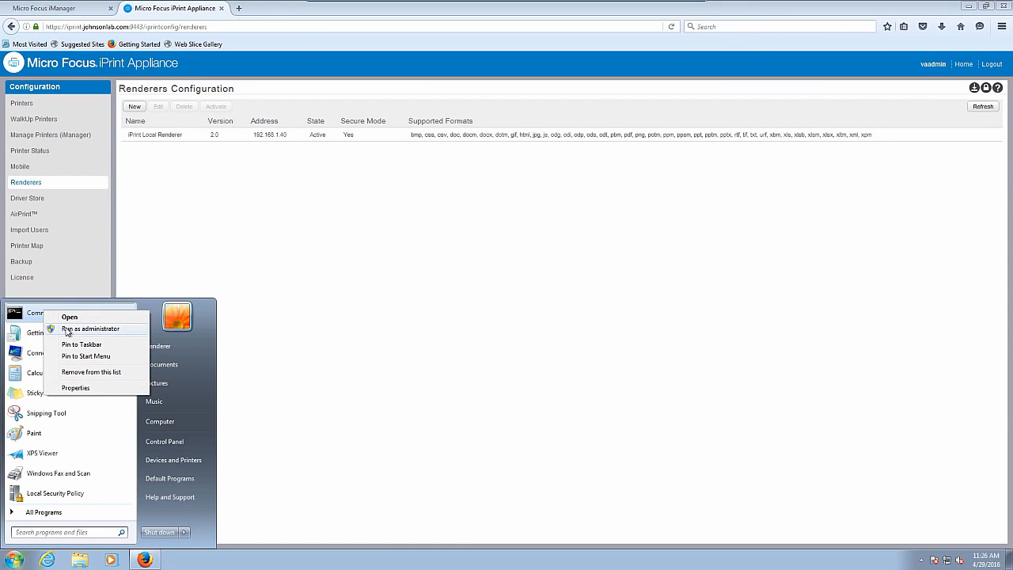
pyautogui.click(69, 328)
pyautogui.click(171, 413)
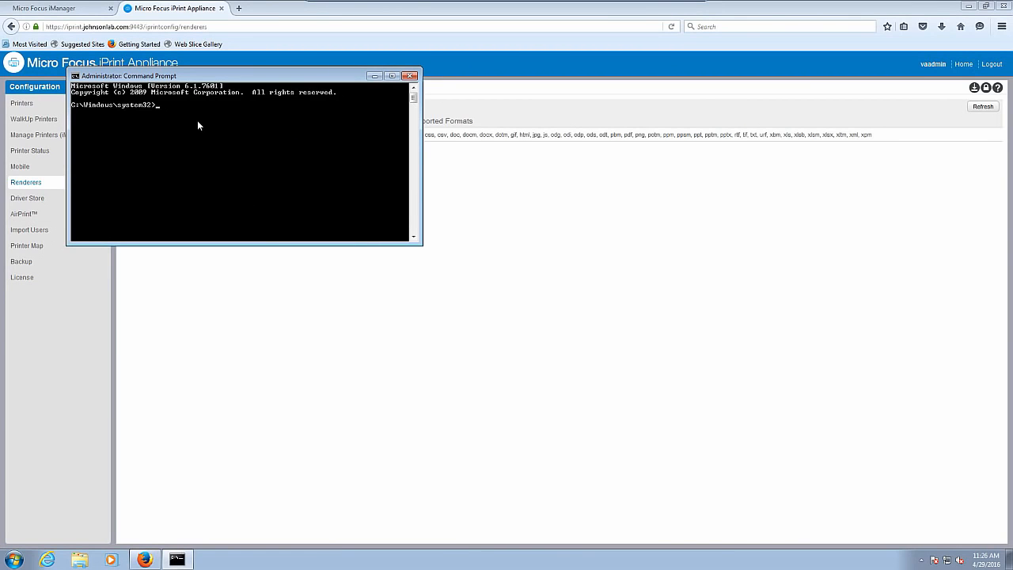
pyautogui.write('i')
pyautogui.write('prntrendcmd -c')
pyautogui.press('Return')
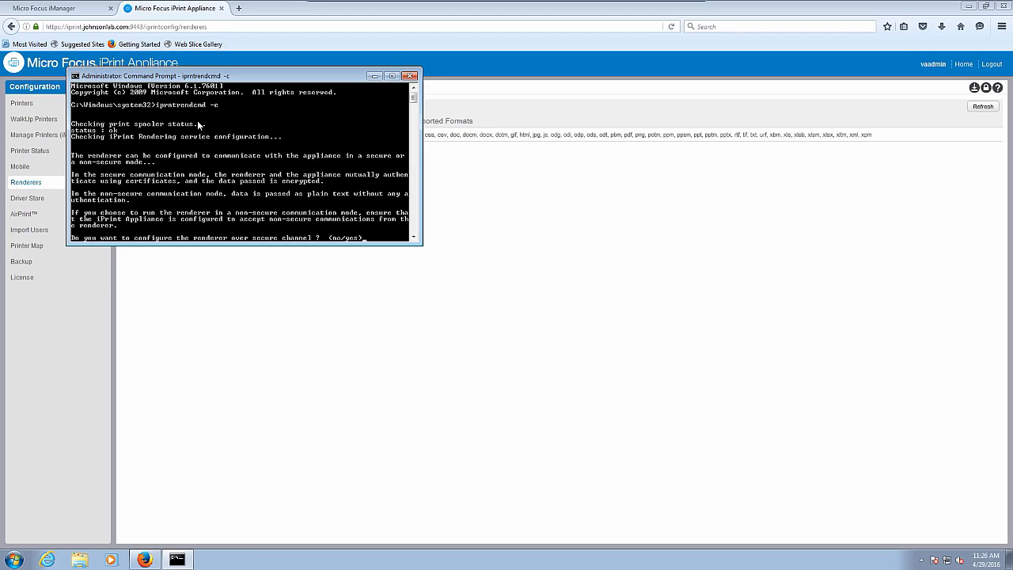
# Step: Answer no to the secure channel question and supply the administrator username renderer1 with the account password
pyautogui.write('o')
pyautogui.press('Return')
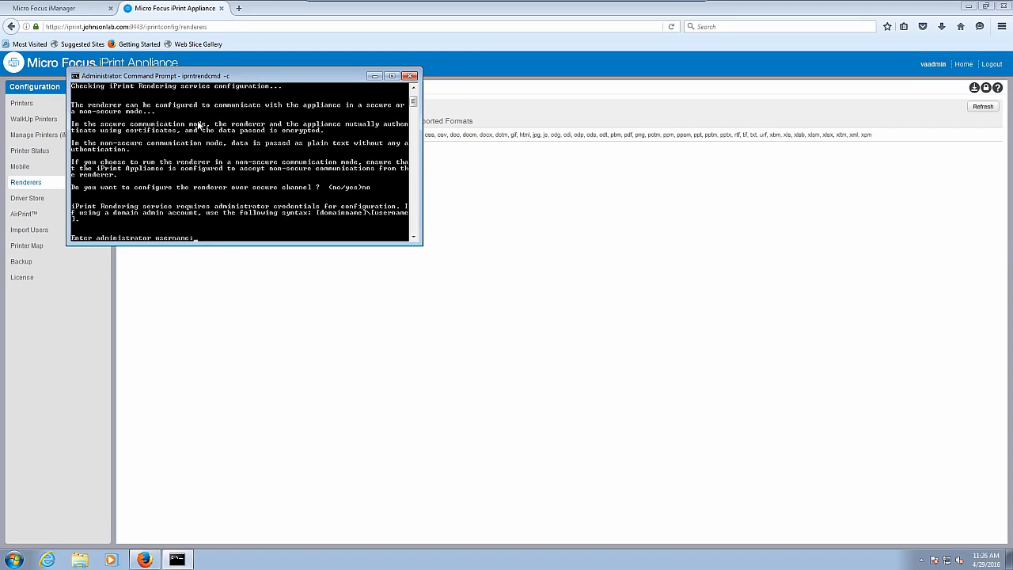
pyautogui.write('renderer1')
pyautogui.press('Return')
pyautogui.write('*')
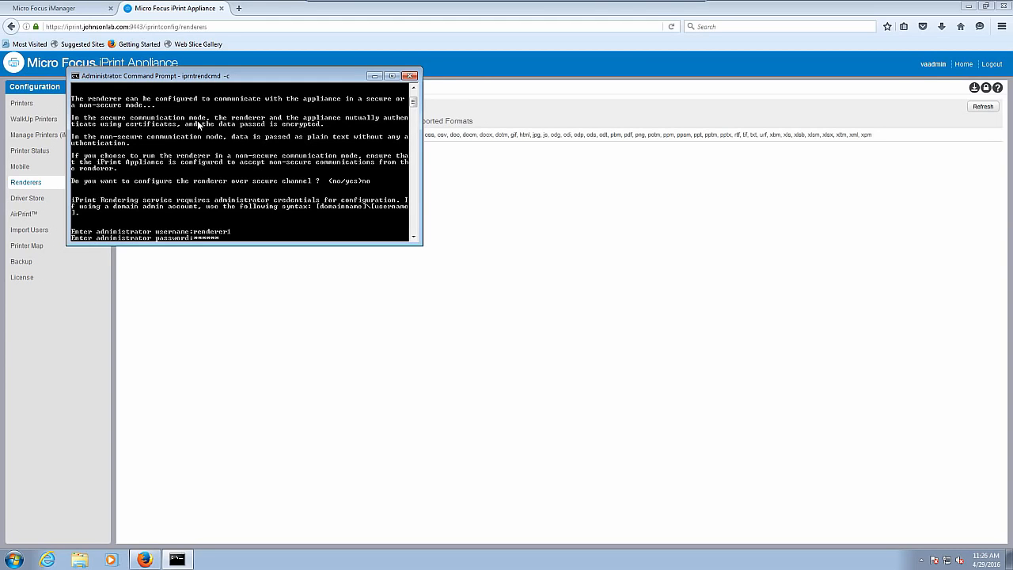
pyautogui.press('Return')
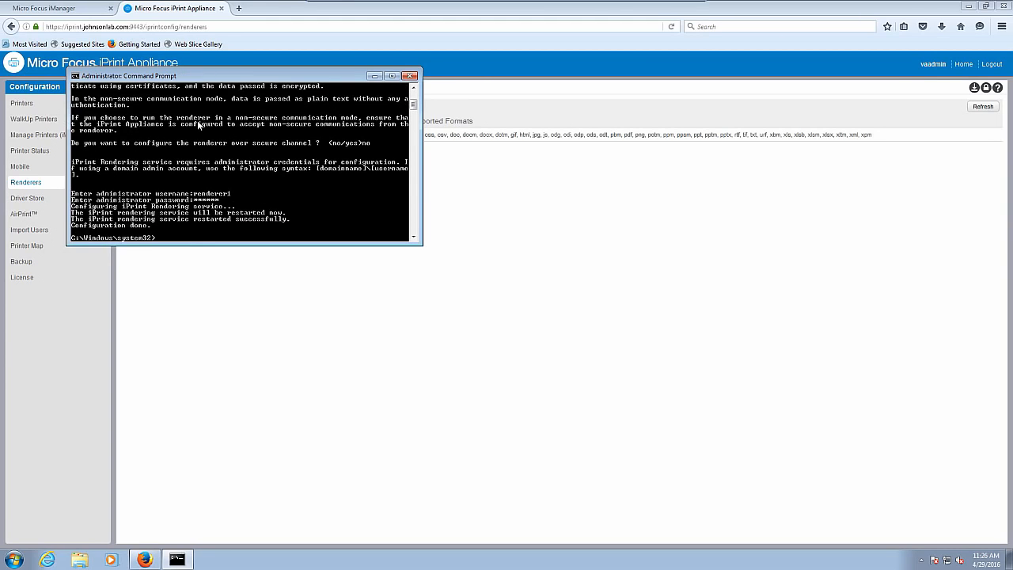
# Step: Check the iPrint rendering service status with iprntrendcmd -s and close the Command Prompt
pyautogui.write('iprintrendcmd -c')
pyautogui.press('Return')
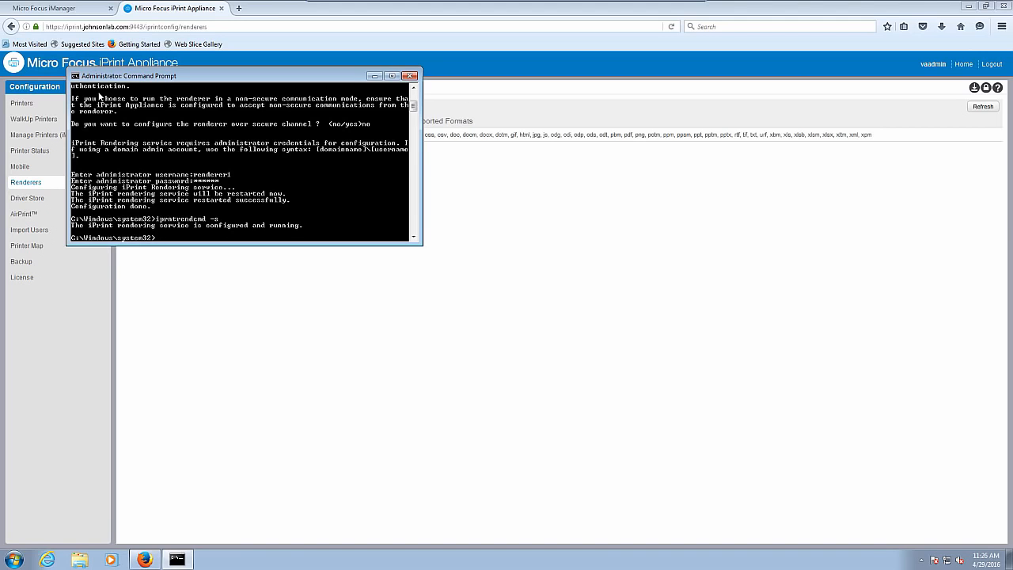
pyautogui.click(411, 77)
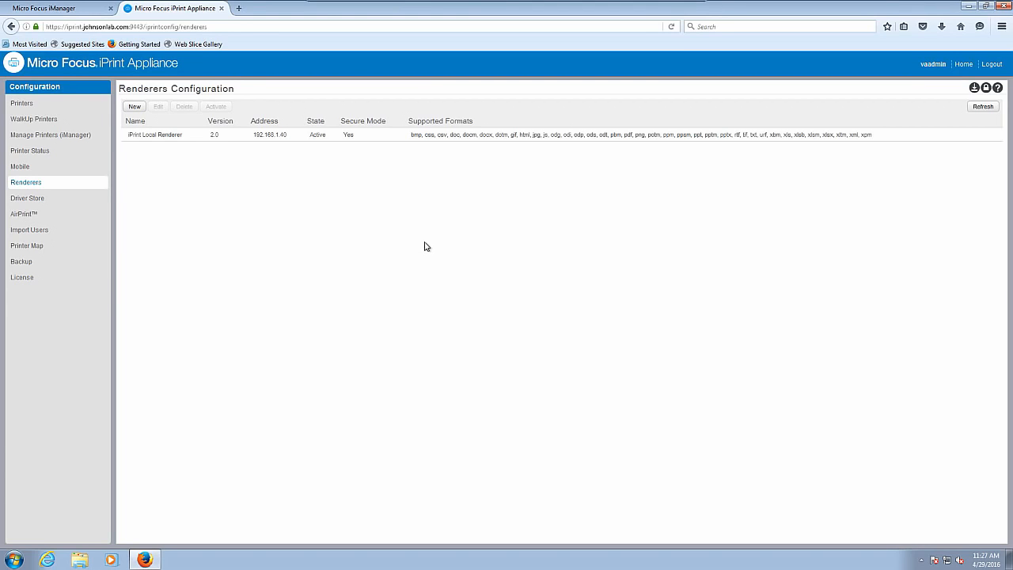
# Step: Start a new renderer on the iPrint Appliance and connect it to host address 192.168.1.117
pyautogui.click(134, 108)
pyautogui.click(479, 222)
pyautogui.write('192.')
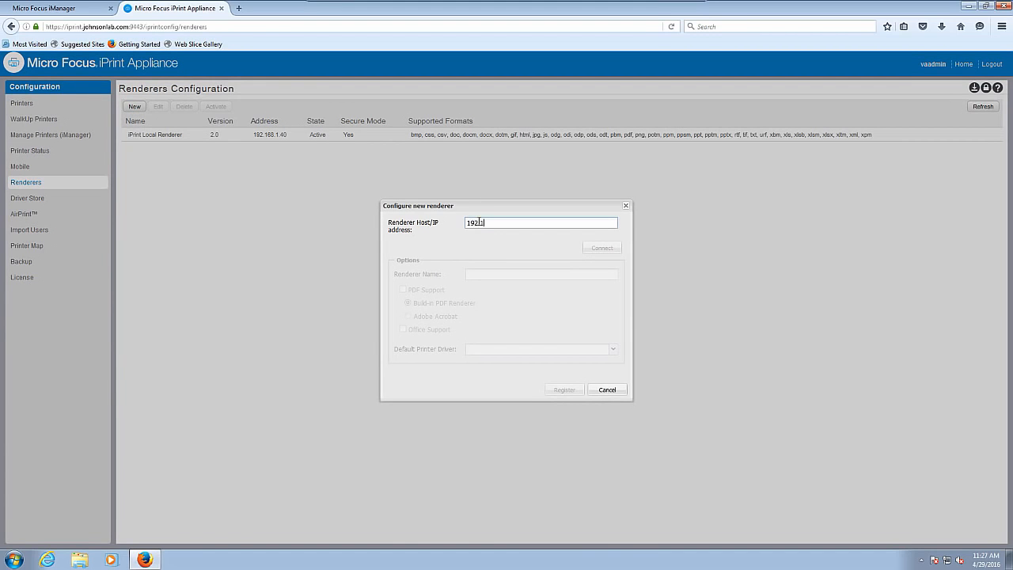
pyautogui.write('168.1.1')
pyautogui.write('77')
pyautogui.press('BackSpace')
pyautogui.press('BackSpace')
pyautogui.press('BackSpace')
pyautogui.write('117')
pyautogui.click(595, 251)
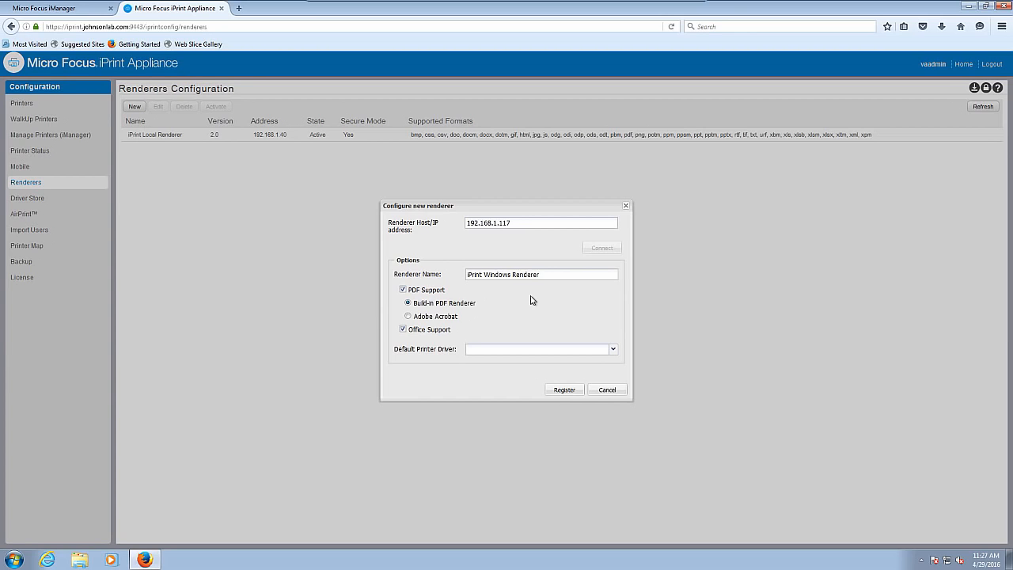
# Step: Set the renderer's PDF support to Adobe Acrobat and its default printer driver to Dell 1135n Laser MFP
pyautogui.click(408, 317)
pyautogui.click(409, 304)
pyautogui.click(614, 349)
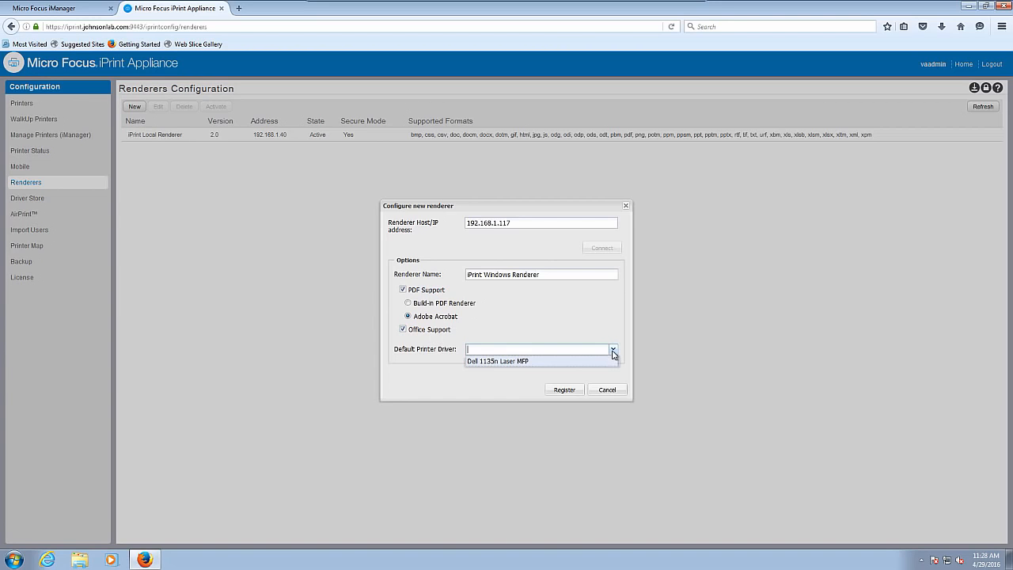
pyautogui.click(504, 362)
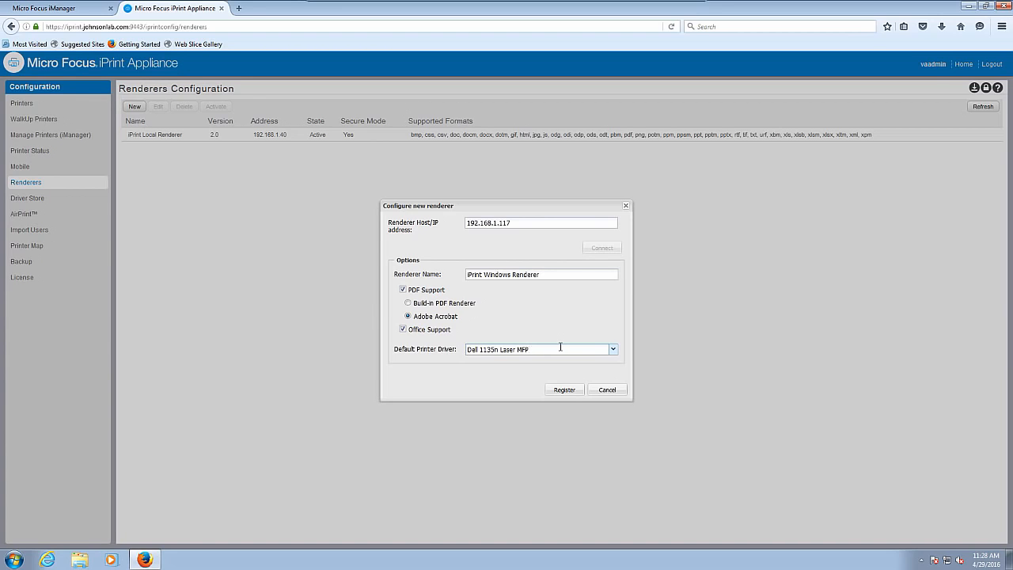
# Step: Register the iPrint Windows Renderer, acknowledge the confirmation and refresh the renderers list to check its state
pyautogui.click(565, 390)
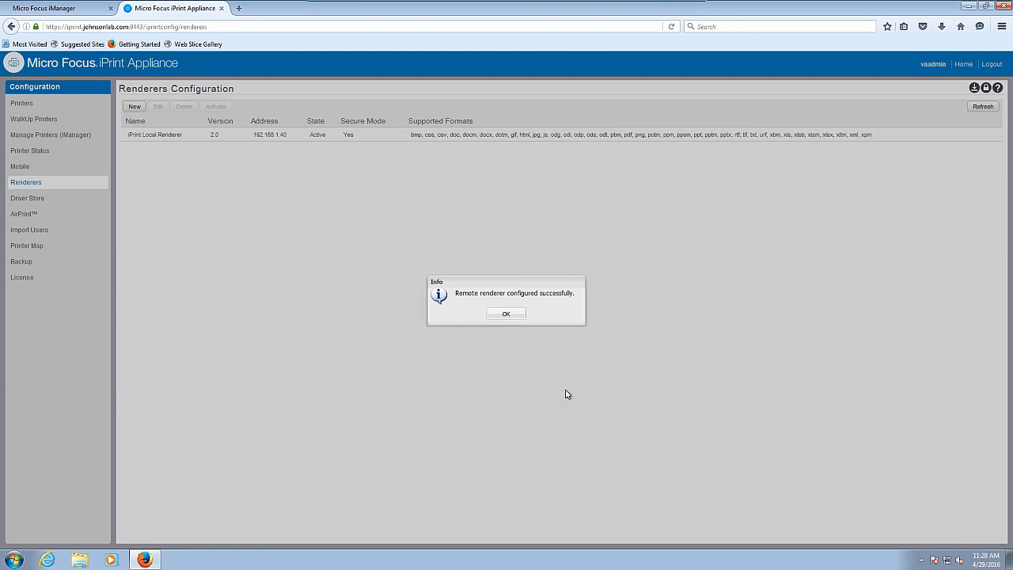
pyautogui.click(506, 314)
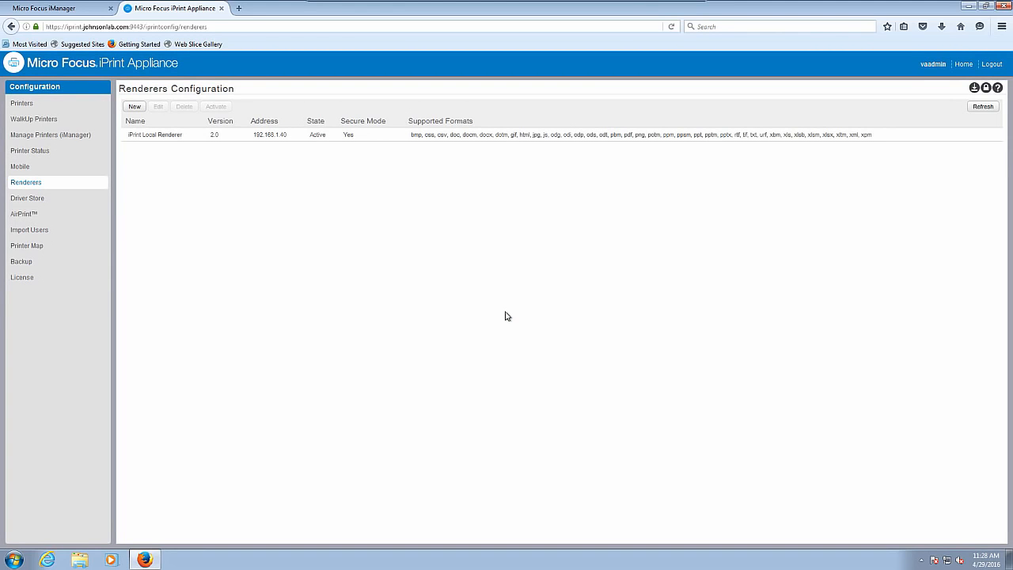
pyautogui.click(983, 111)
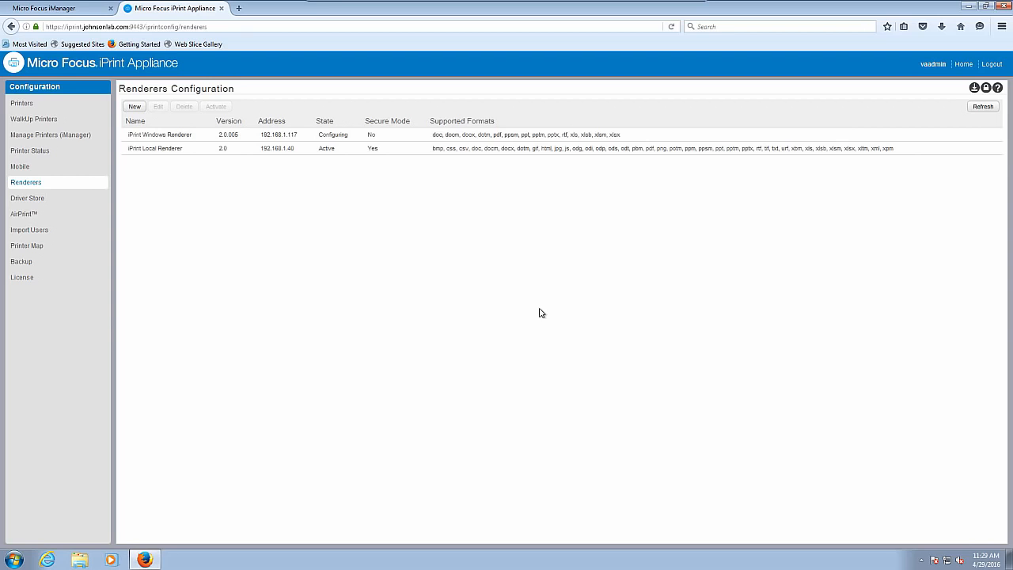
pyautogui.click(992, 113)
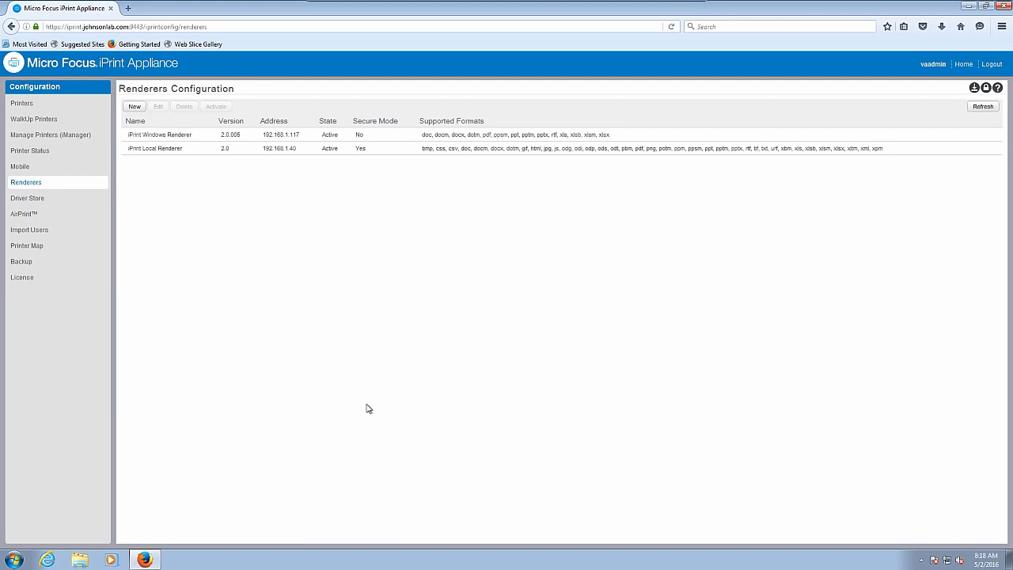
# Step: Examine the port assigned to the Dell 1135n Laser MFP in its Windows printer properties and close Devices and Printers
pyautogui.click(30, 562)
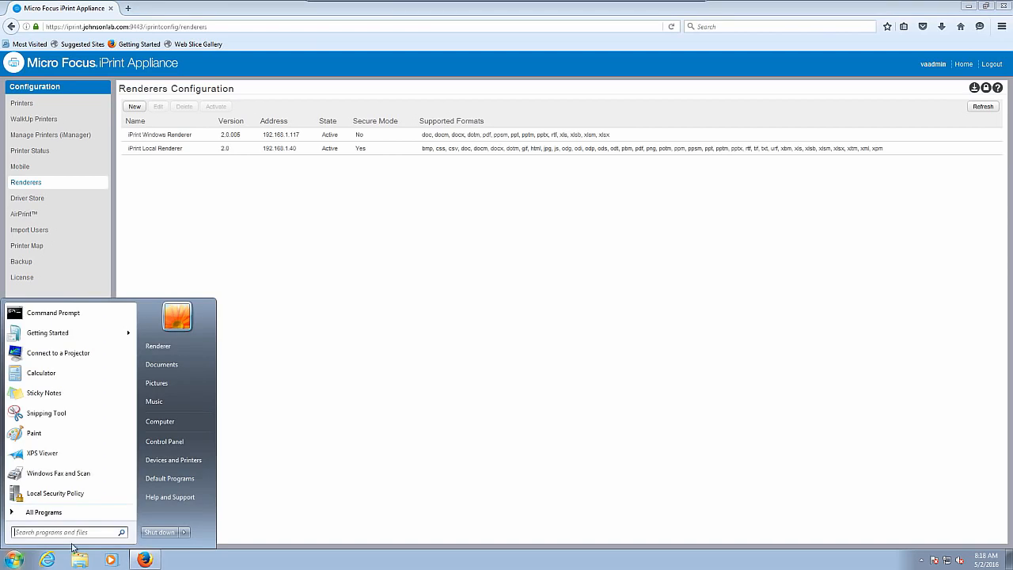
pyautogui.click(173, 460)
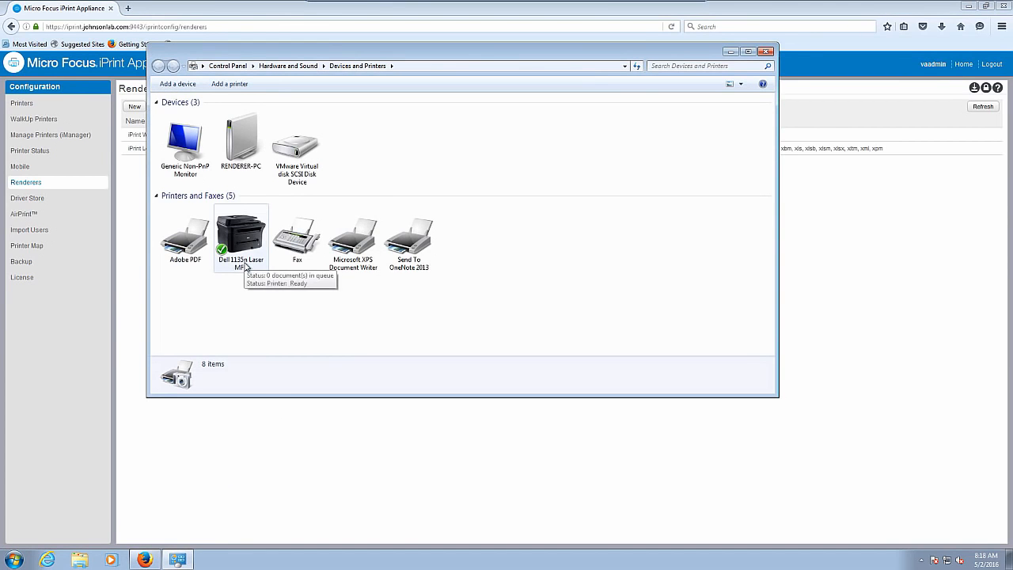
pyautogui.rightClick(241, 250)
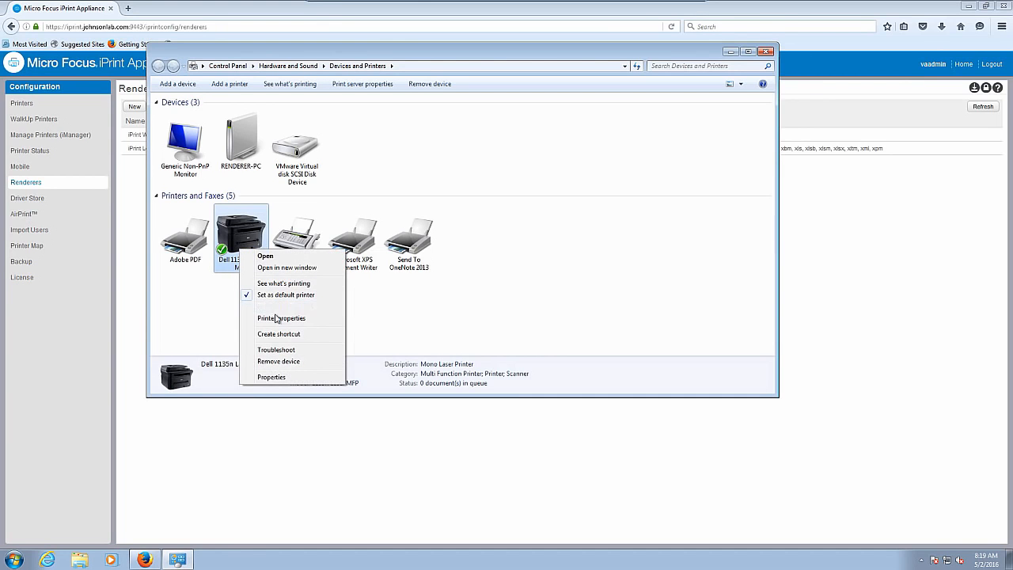
pyautogui.click(279, 318)
pyautogui.click(344, 296)
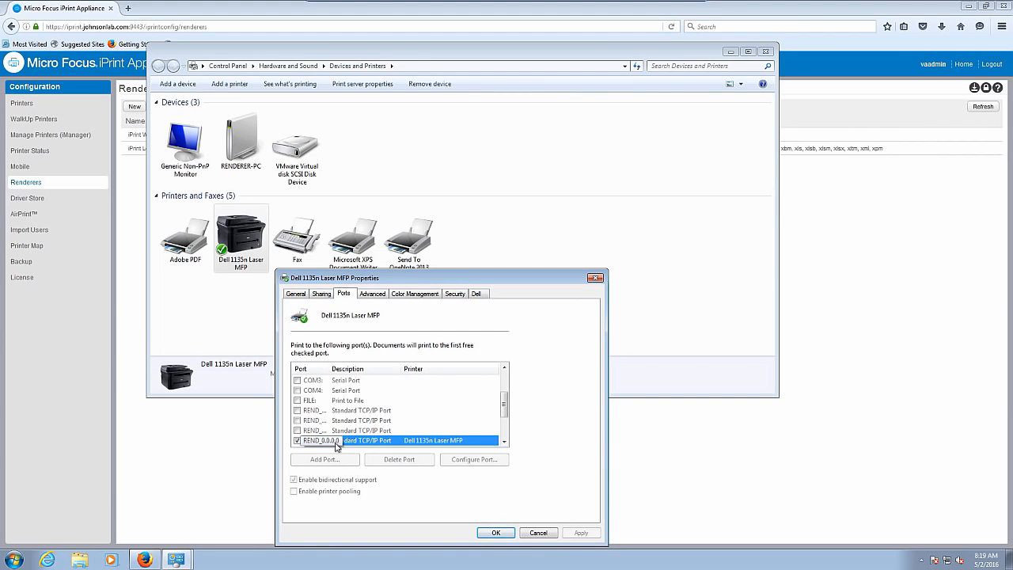
pyautogui.click(496, 533)
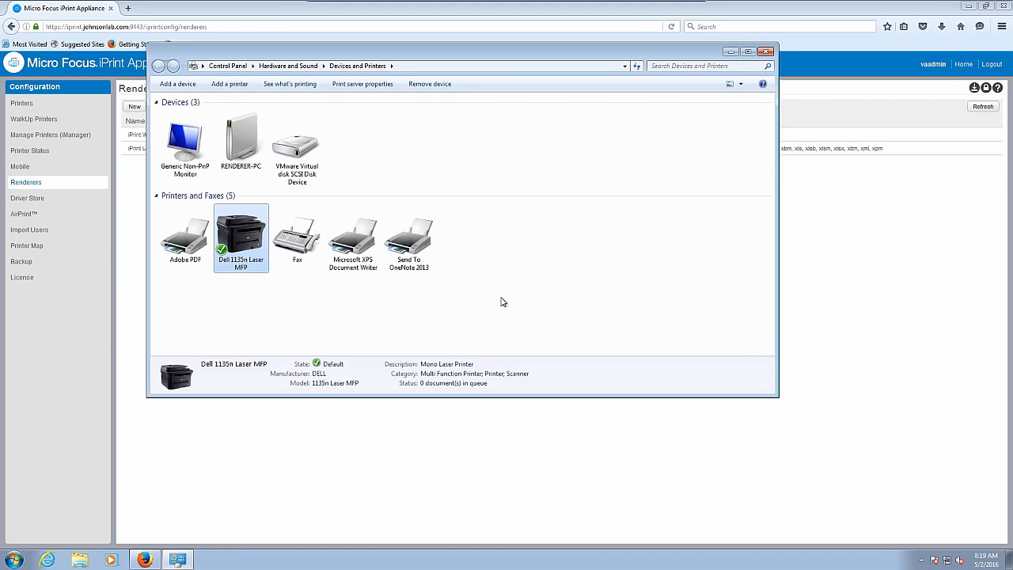
pyautogui.click(765, 52)
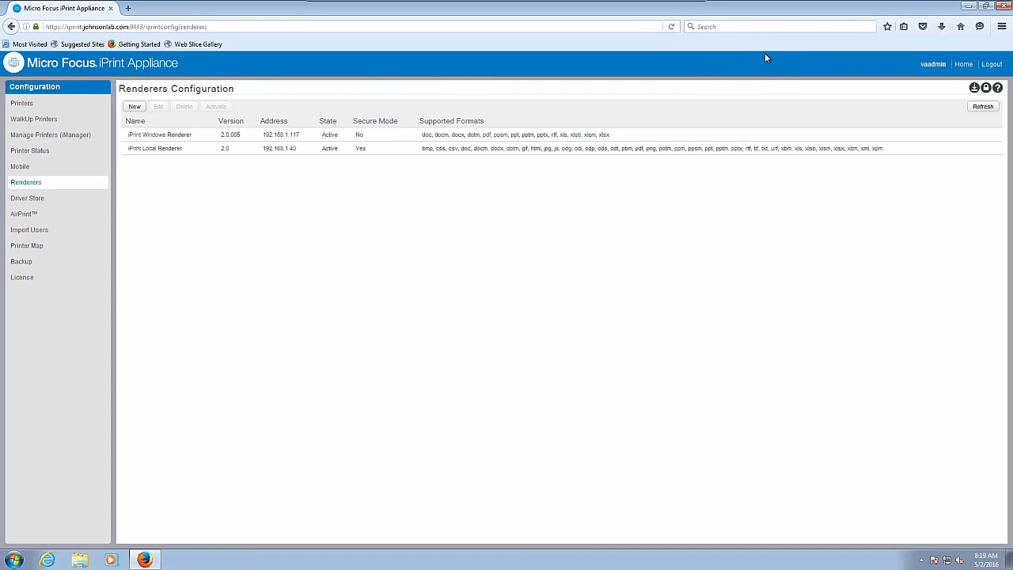